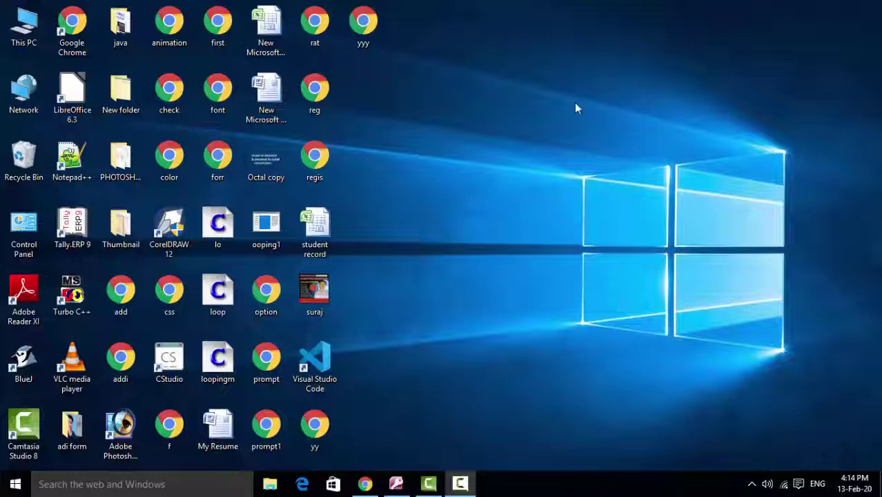
# Refresh the desktop repeatedly from its right-click menu
pyautogui.rightClick(576, 109)
pyautogui.click(599, 142)
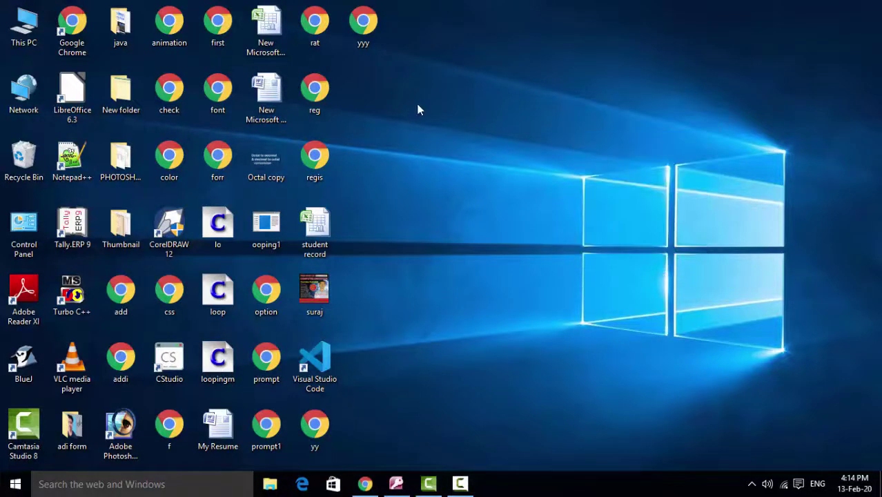
pyautogui.rightClick(417, 109)
pyautogui.click(432, 142)
pyautogui.rightClick(433, 141)
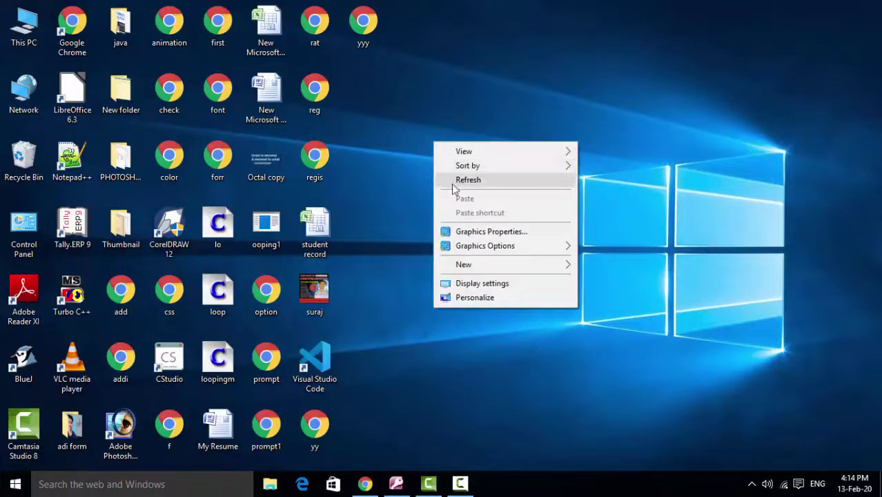
pyautogui.click(453, 182)
pyautogui.rightClick(451, 183)
pyautogui.click(473, 223)
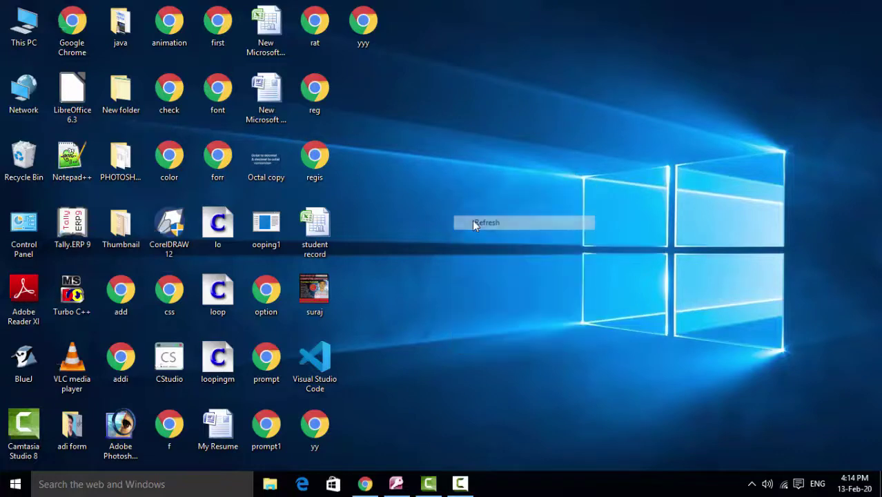
pyautogui.rightClick(472, 223)
pyautogui.click(489, 254)
pyautogui.rightClick(489, 254)
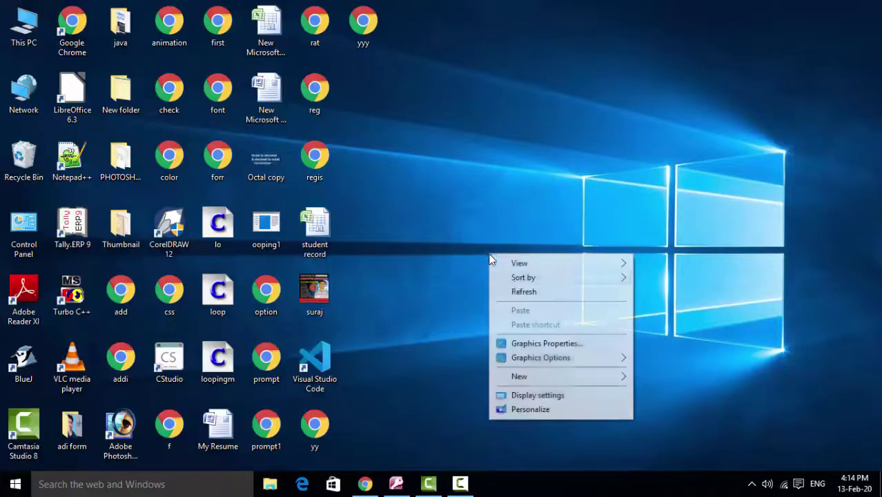
pyautogui.click(519, 291)
pyautogui.rightClick(518, 292)
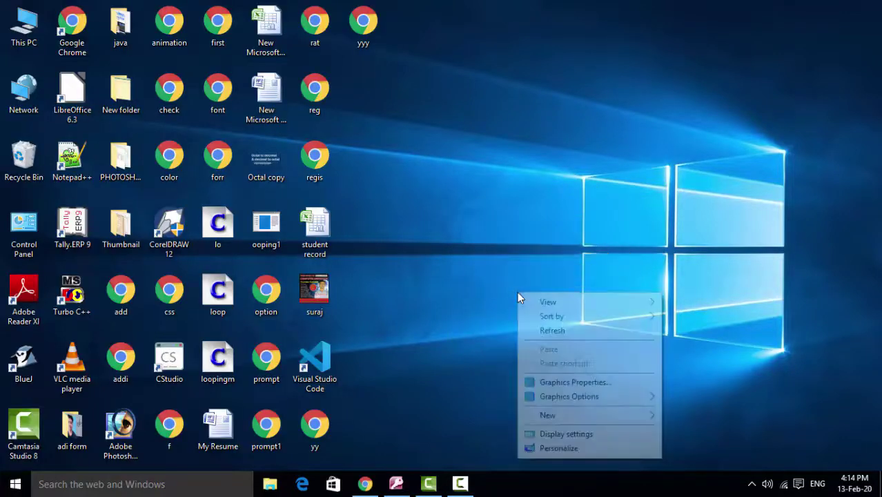
pyautogui.click(532, 329)
pyautogui.rightClick(496, 170)
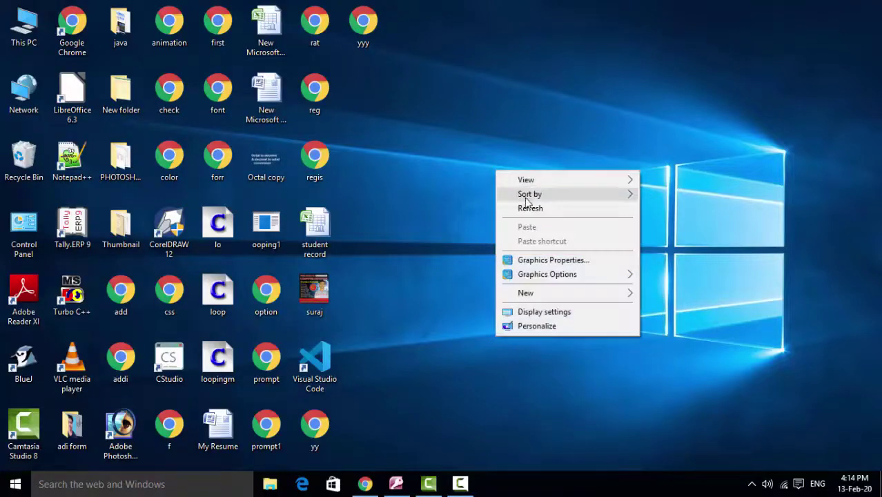
pyautogui.click(529, 208)
pyautogui.rightClick(478, 115)
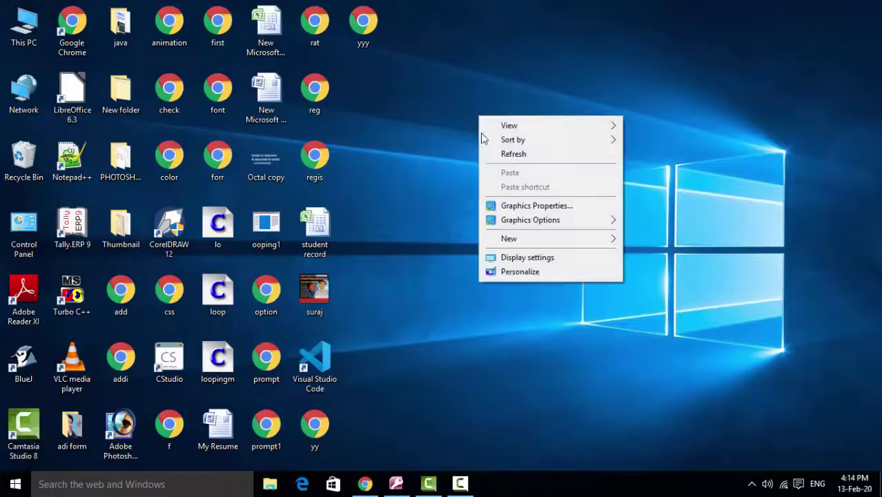
pyautogui.click(496, 154)
pyautogui.rightClick(496, 154)
pyautogui.click(517, 192)
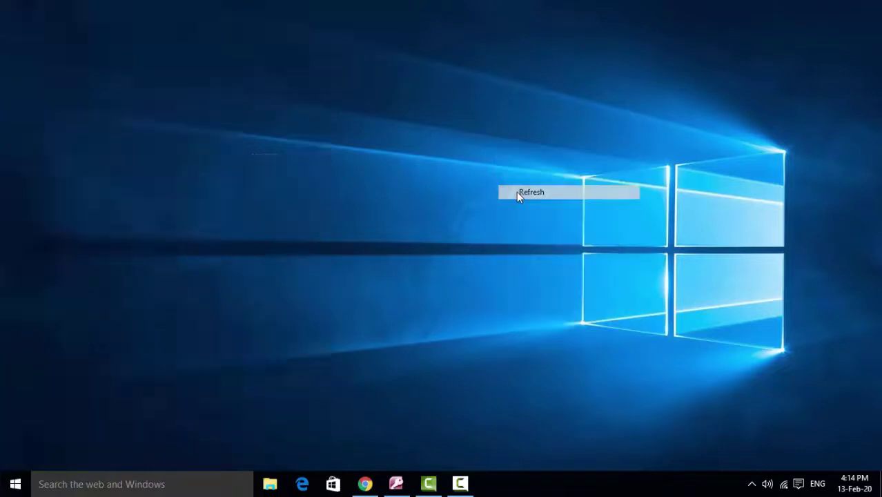
pyautogui.rightClick(517, 193)
pyautogui.click(528, 229)
pyautogui.rightClick(487, 151)
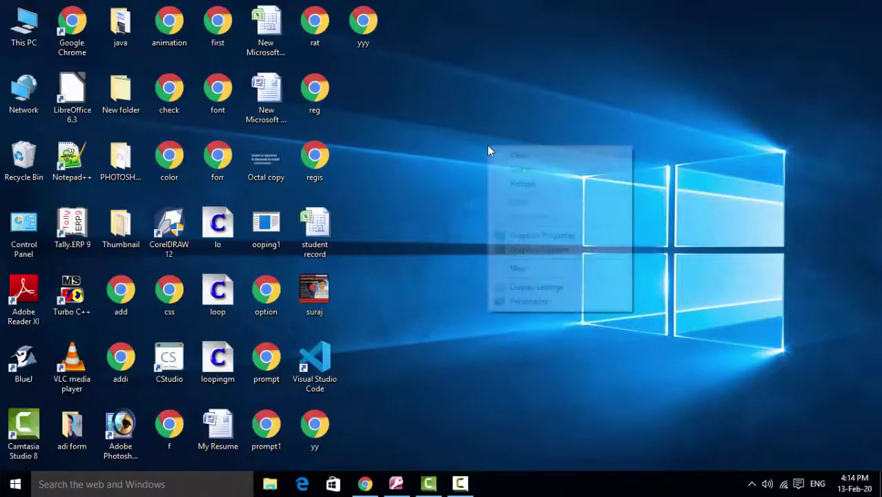
pyautogui.click(501, 185)
pyautogui.rightClick(502, 186)
pyautogui.click(525, 224)
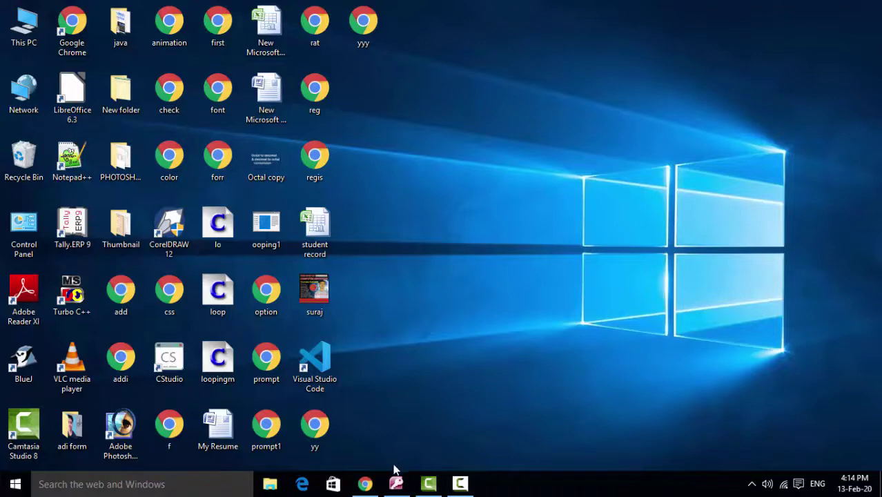
# Switch the new table to Design View, saving it as 'arithmetic'
pyautogui.click(396, 483)
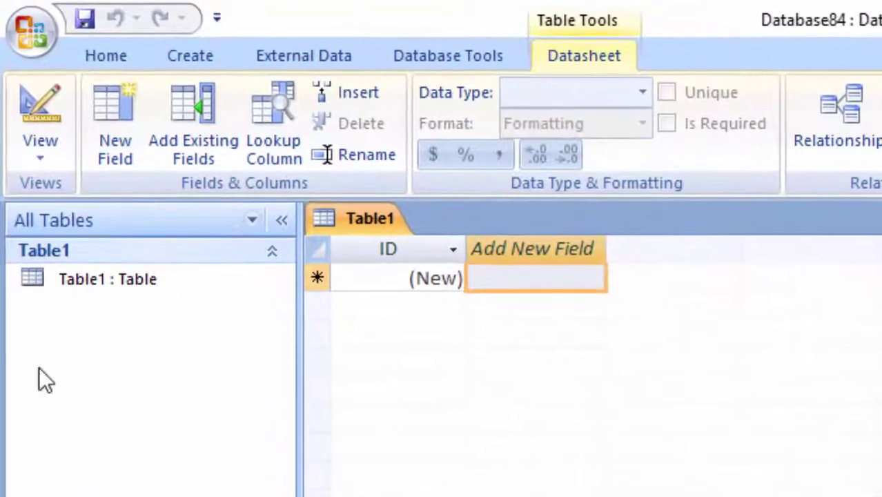
pyautogui.click(20, 120)
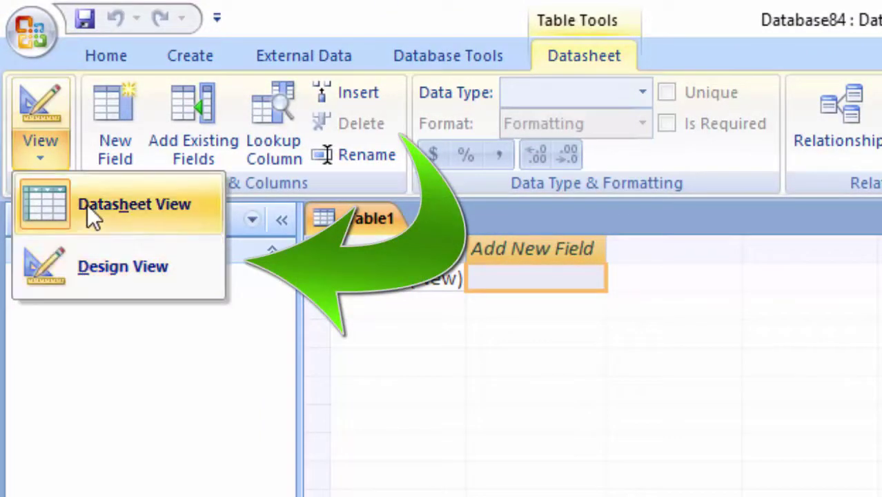
pyautogui.click(94, 261)
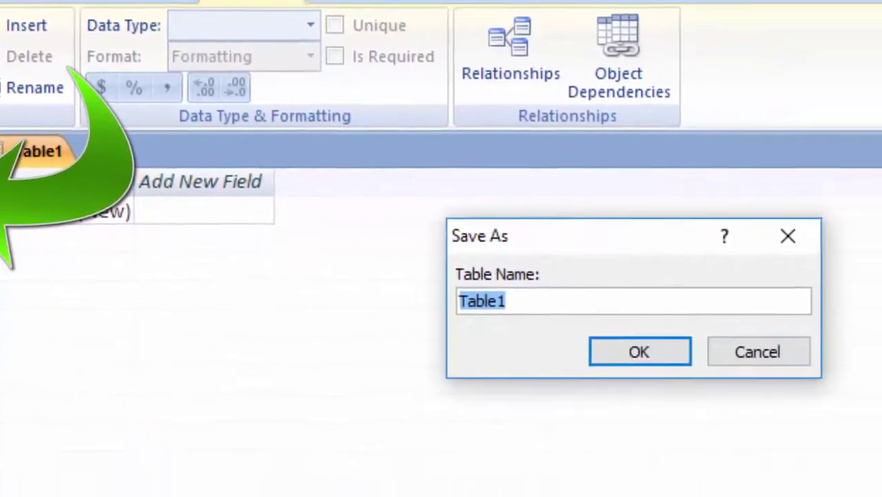
pyautogui.press('BackSpace')
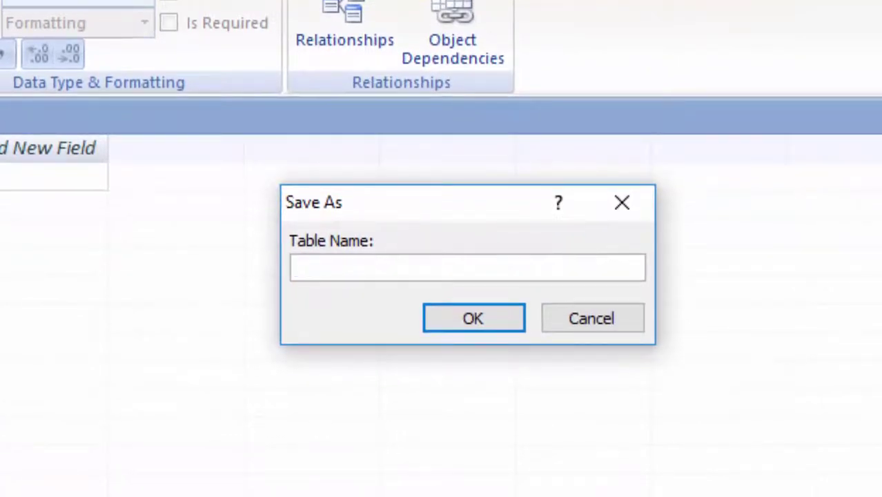
pyautogui.write('ar')
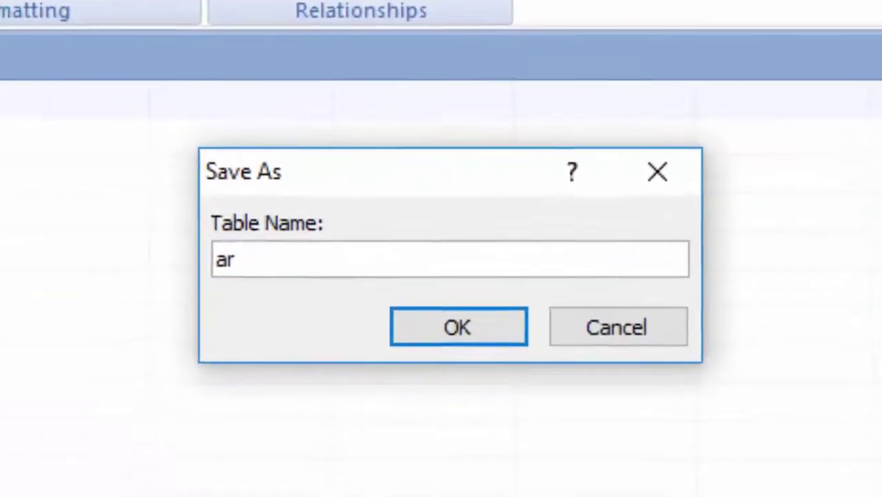
pyautogui.write('ithme')
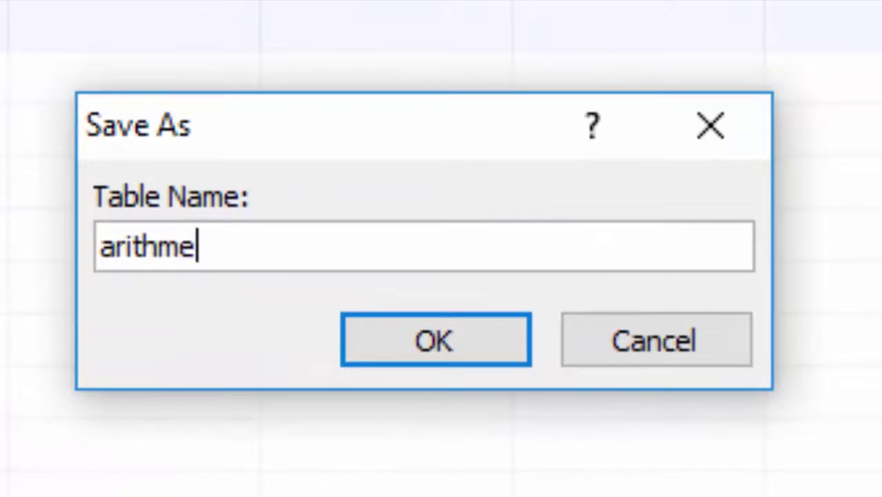
pyautogui.write('tic')
pyautogui.press('Return')
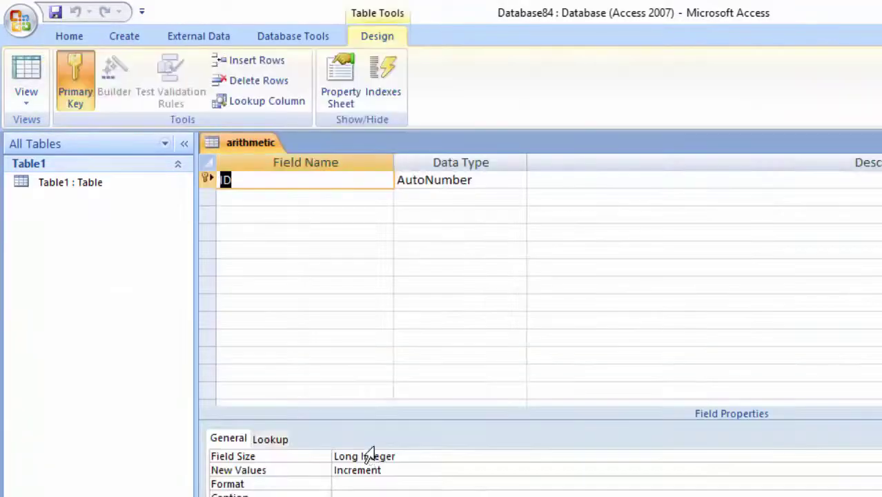
# Rename ID to 'Student id' and add a 'Student Name' Text field with size 255
pyautogui.click(283, 181)
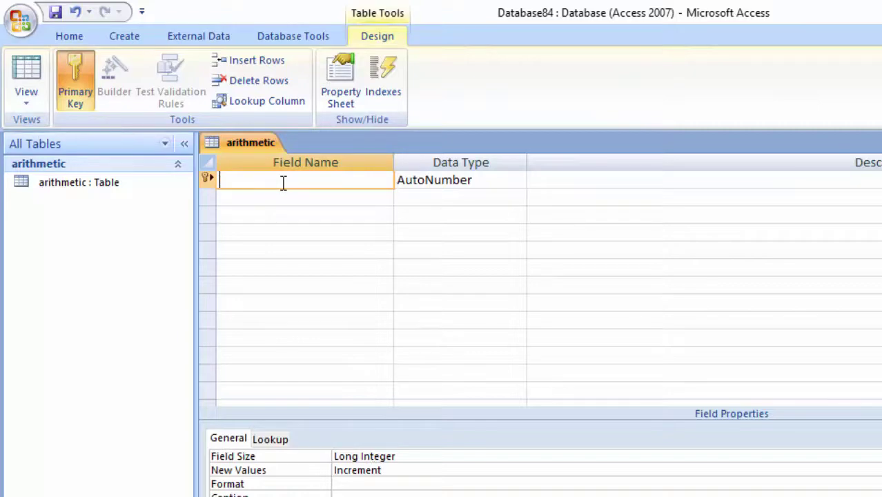
pyautogui.write('S')
pyautogui.write('tude')
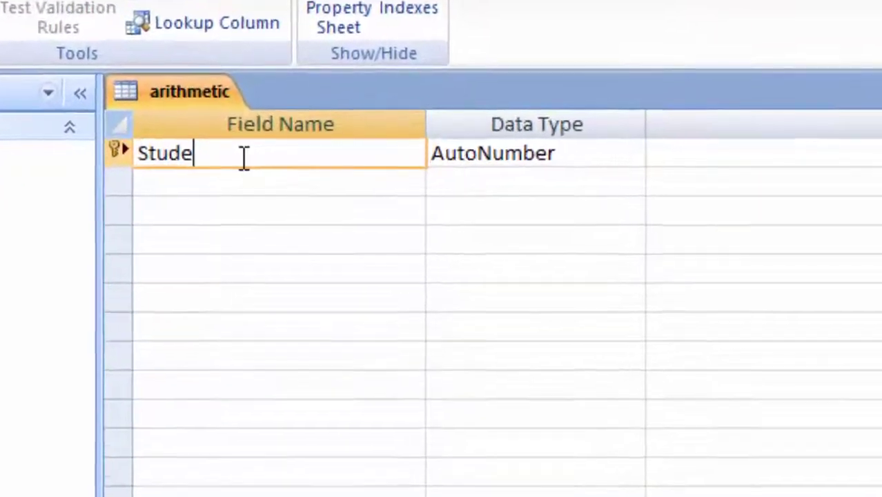
pyautogui.write('nt ')
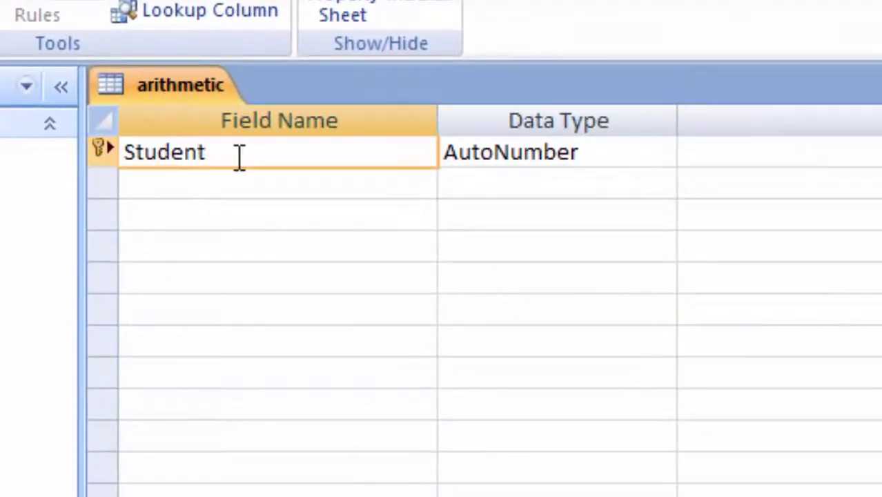
pyautogui.write('id')
pyautogui.click(288, 182)
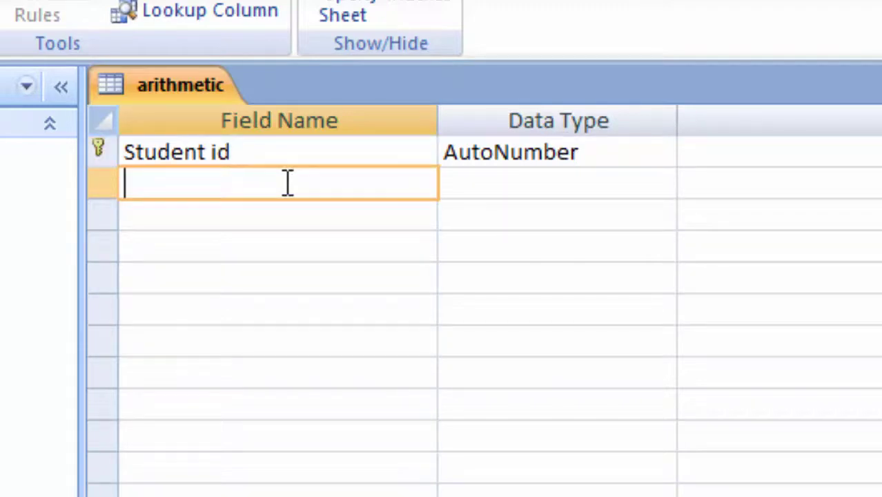
pyautogui.write('Stude')
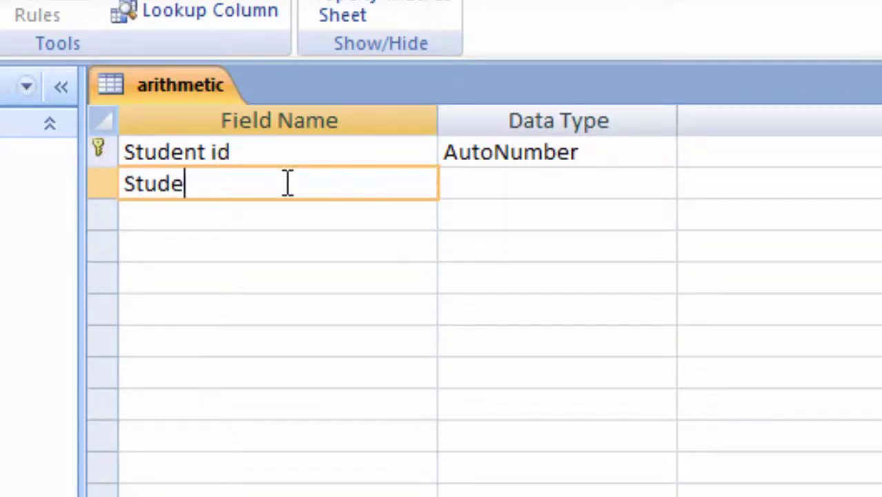
pyautogui.write('nt N')
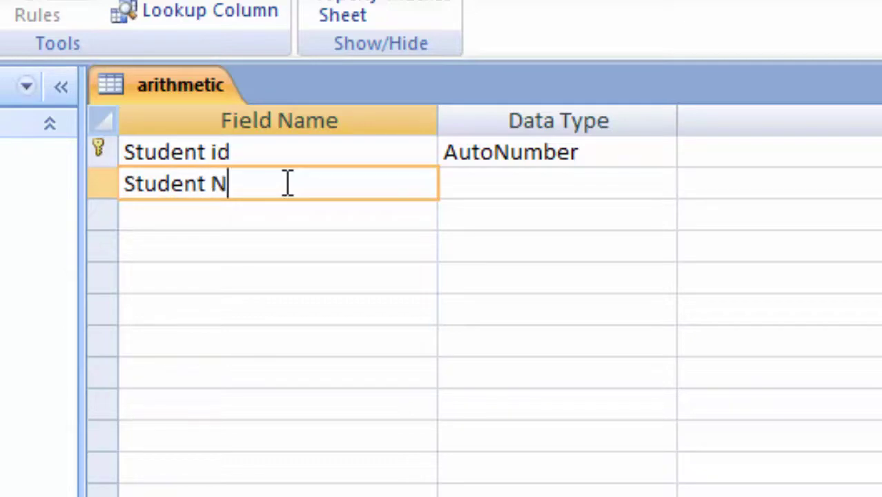
pyautogui.write('ame')
pyautogui.press('Tab')
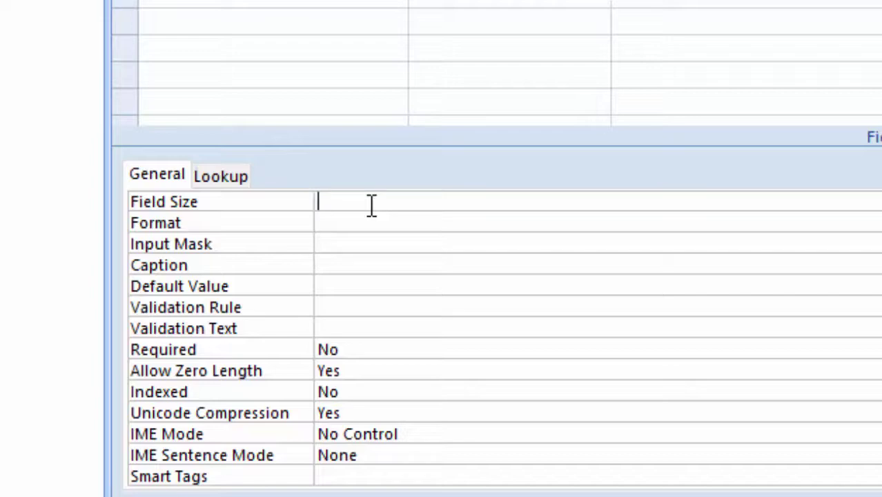
pyautogui.write('255')
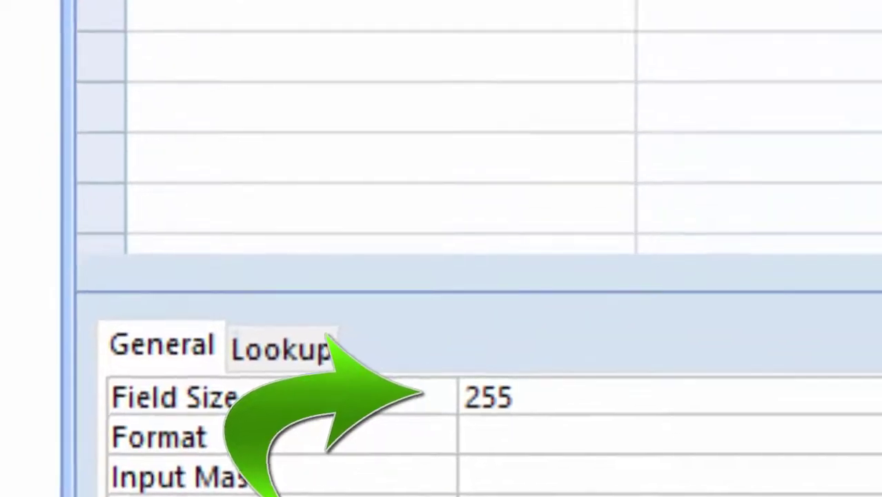
pyautogui.click(252, 76)
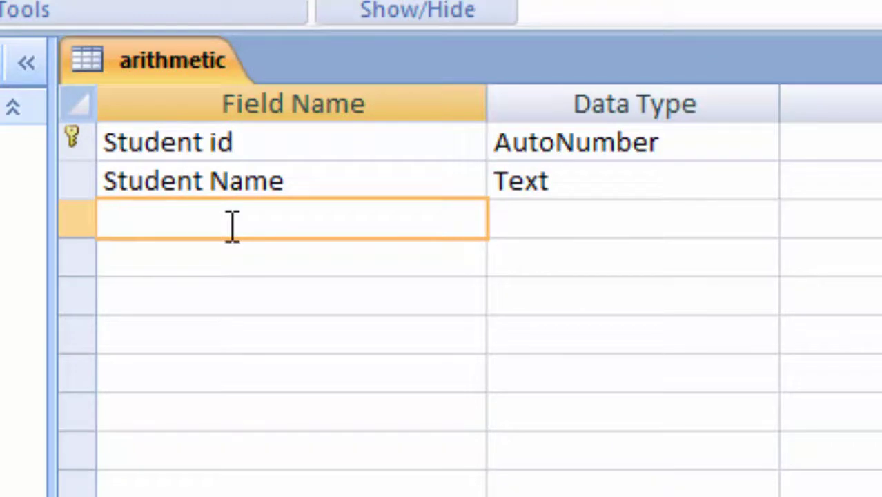
# Add Text fields Hindi, Computer, English and Total
pyautogui.write('H')
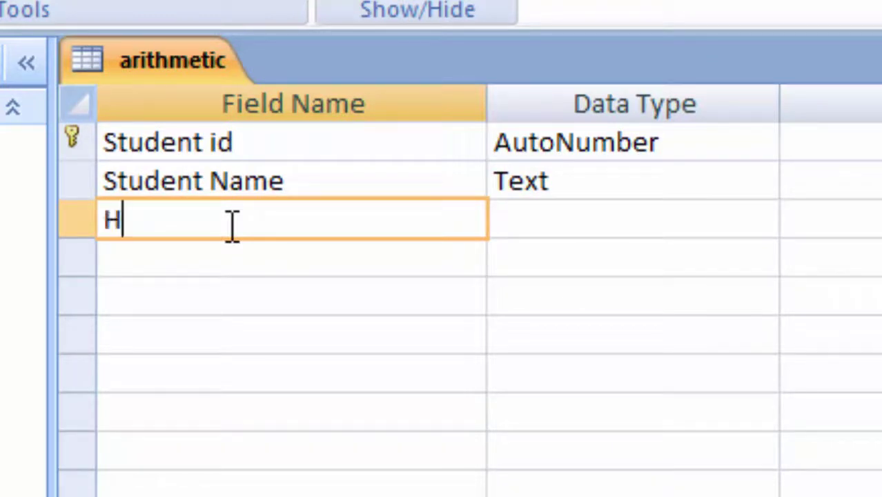
pyautogui.write('ind')
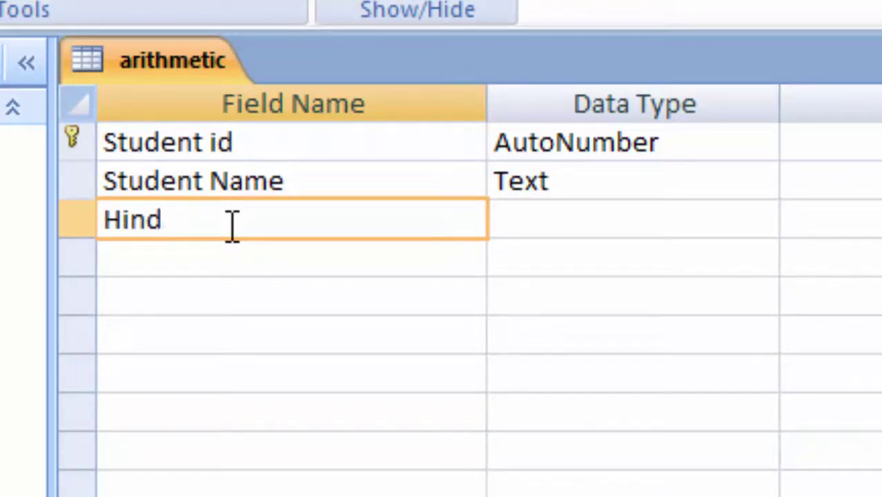
pyautogui.write('i')
pyautogui.press('Return')
pyautogui.press('Return')
pyautogui.press('Return')
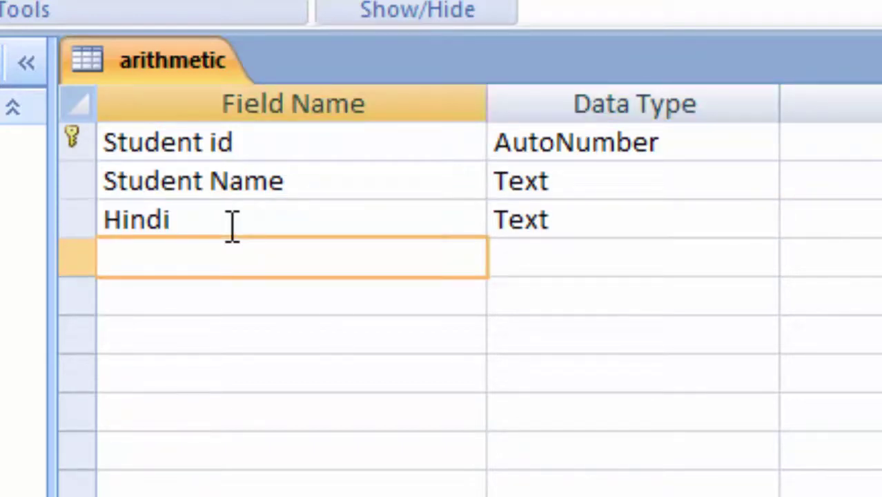
pyautogui.write('C')
pyautogui.write('omput')
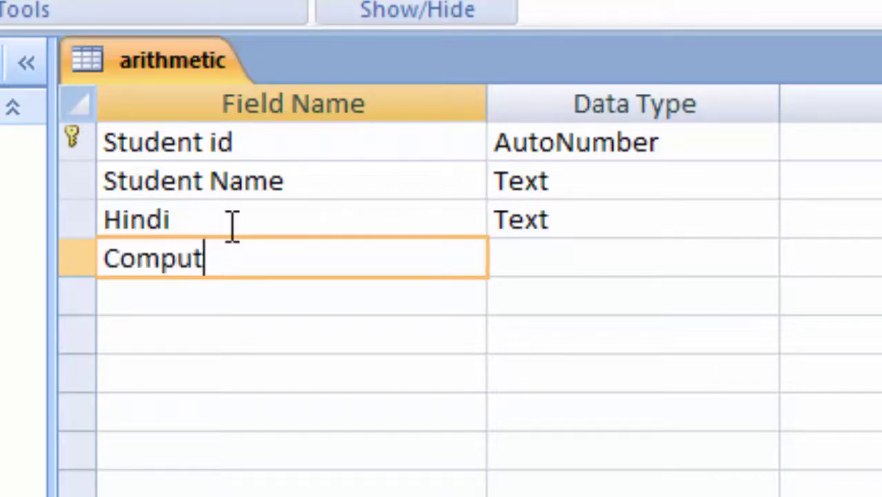
pyautogui.write('er')
pyautogui.press('Return')
pyautogui.press('Return')
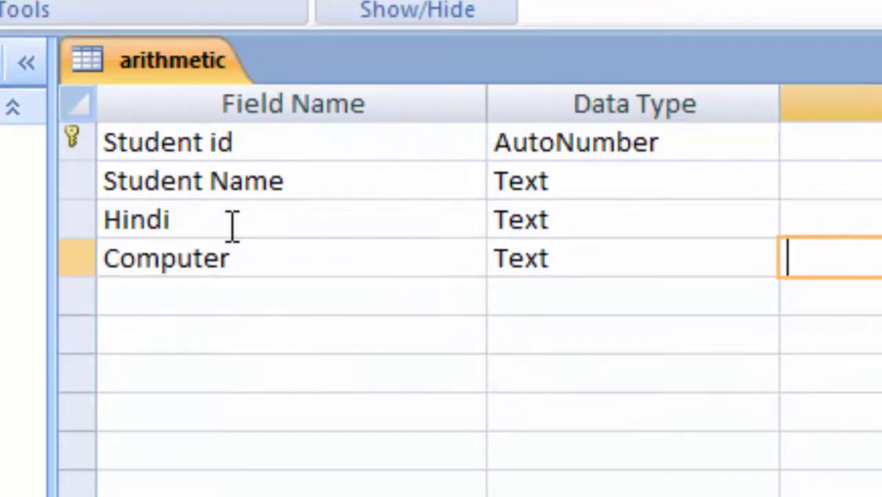
pyautogui.press('Return')
pyautogui.write('English')
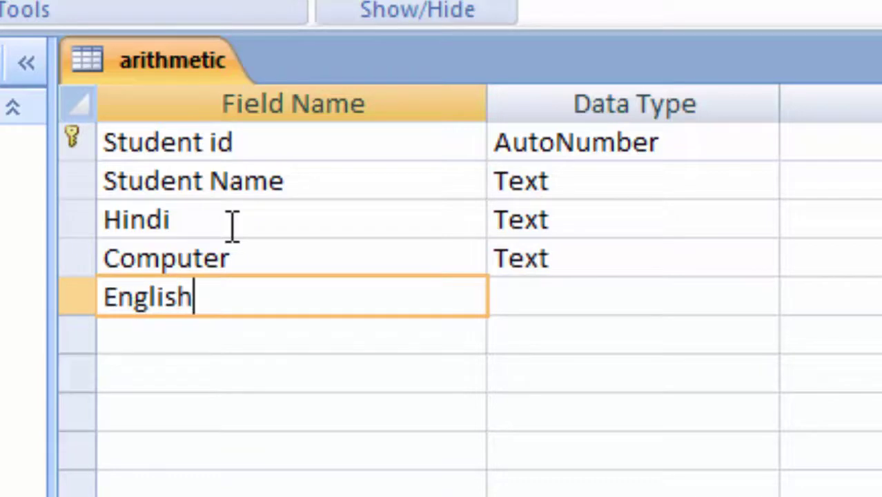
pyautogui.press('Return')
pyautogui.press('Return')
pyautogui.press('Return')
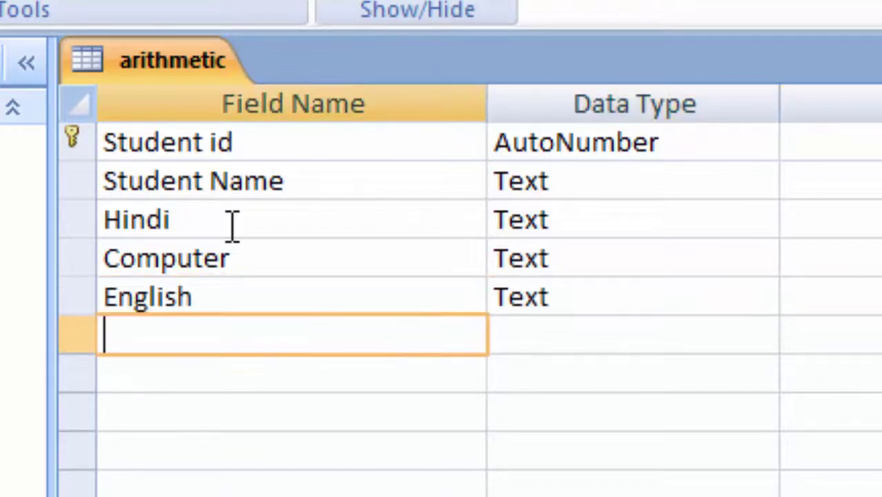
pyautogui.write('T')
pyautogui.write('otal')
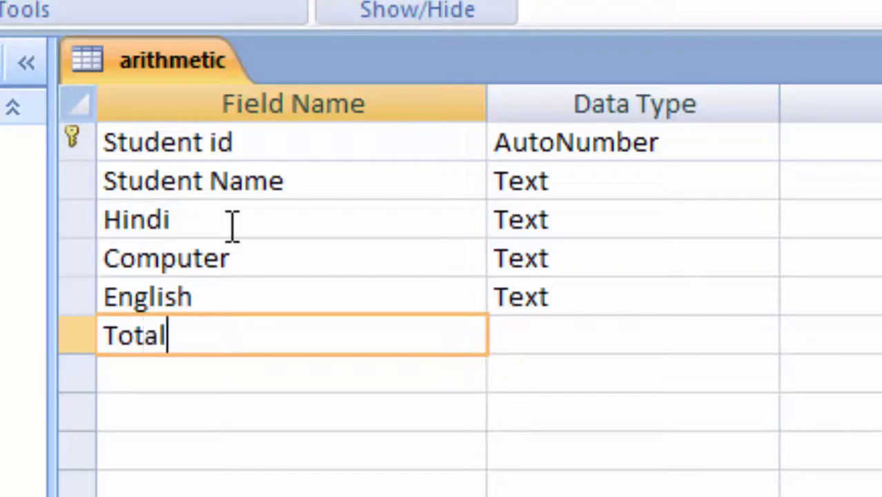
pyautogui.press('Return')
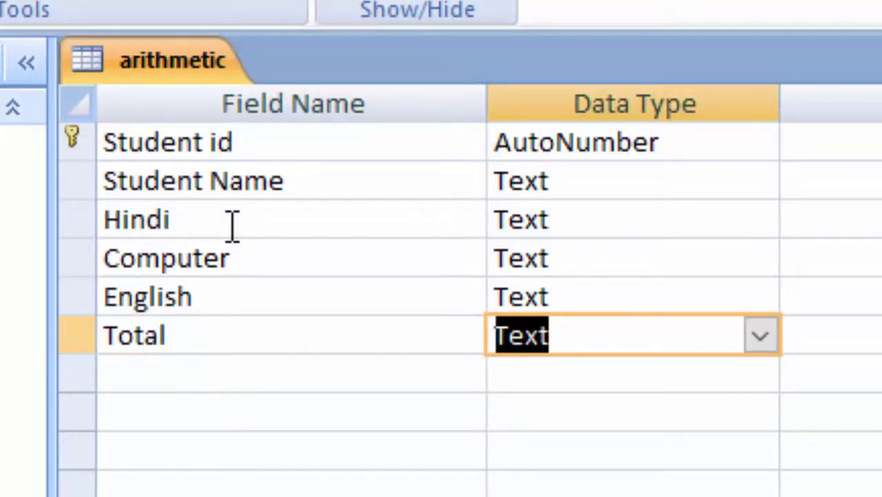
pyautogui.press('Return')
pyautogui.press('Return')
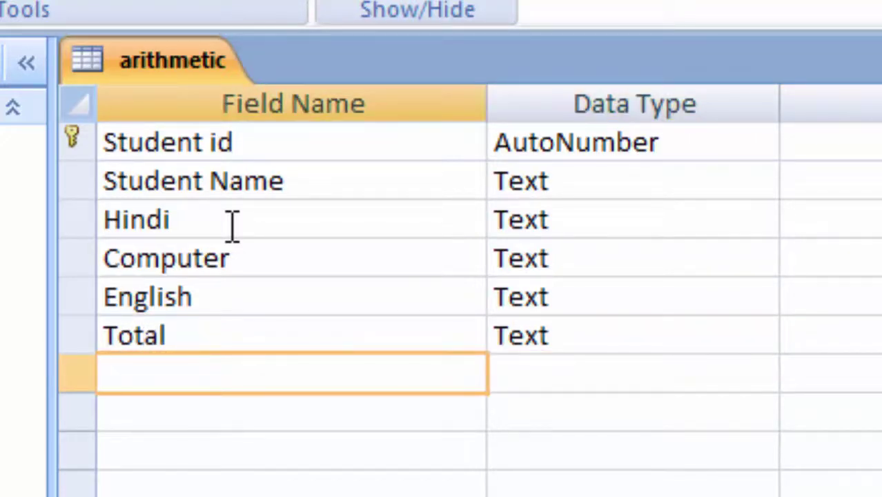
# Add Text fields Average, Multiplication, Division and Subtraction
pyautogui.write('Av')
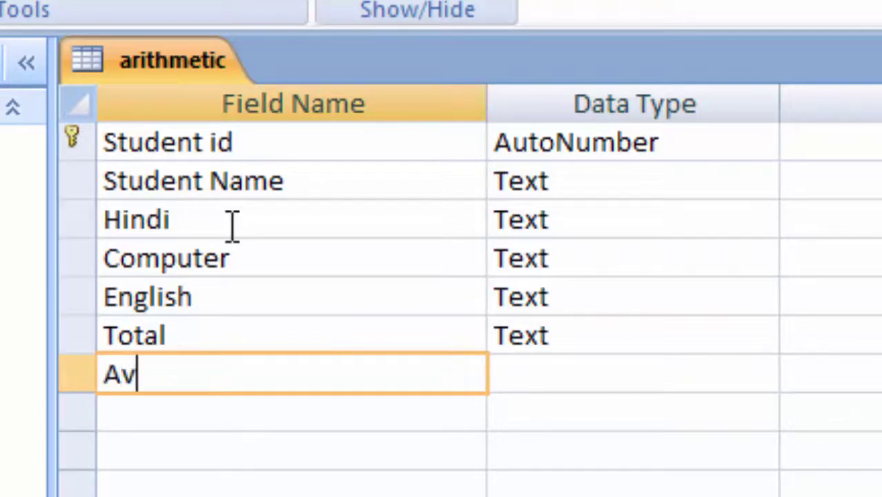
pyautogui.write('erage')
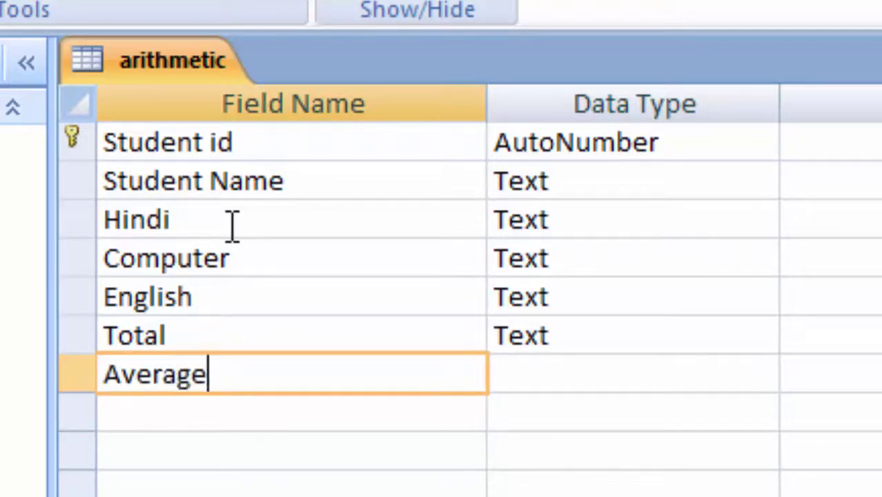
pyautogui.press('Return')
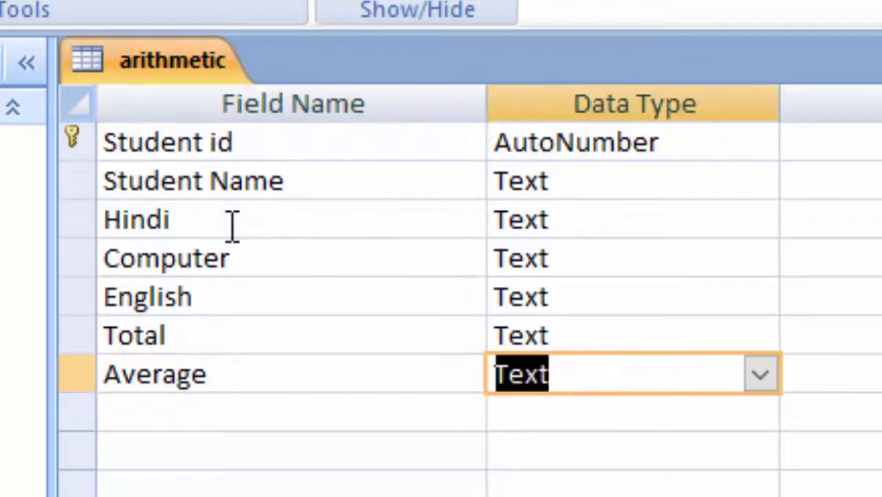
pyautogui.press('Return')
pyautogui.press('Return')
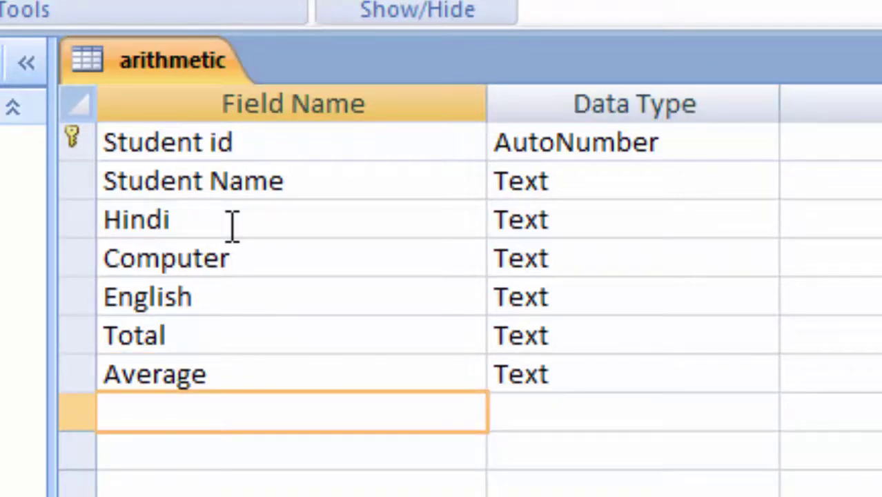
pyautogui.write('M')
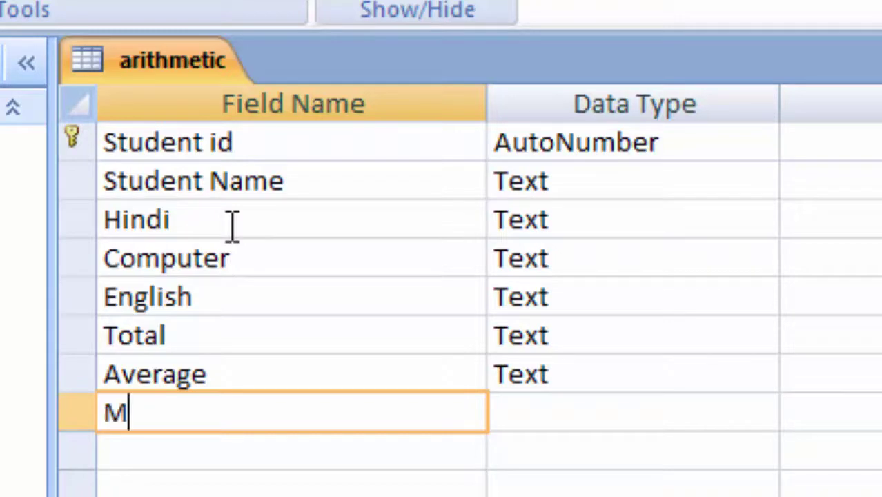
pyautogui.write('ul')
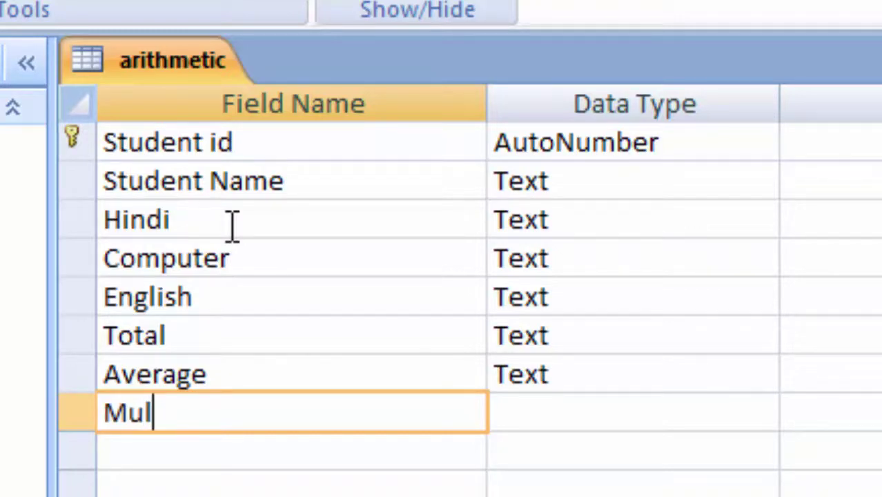
pyautogui.write('tipli')
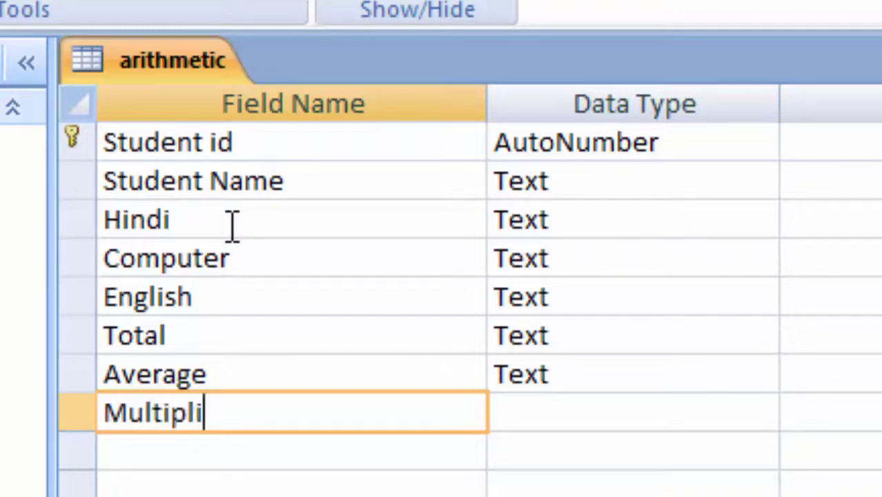
pyautogui.write('cat')
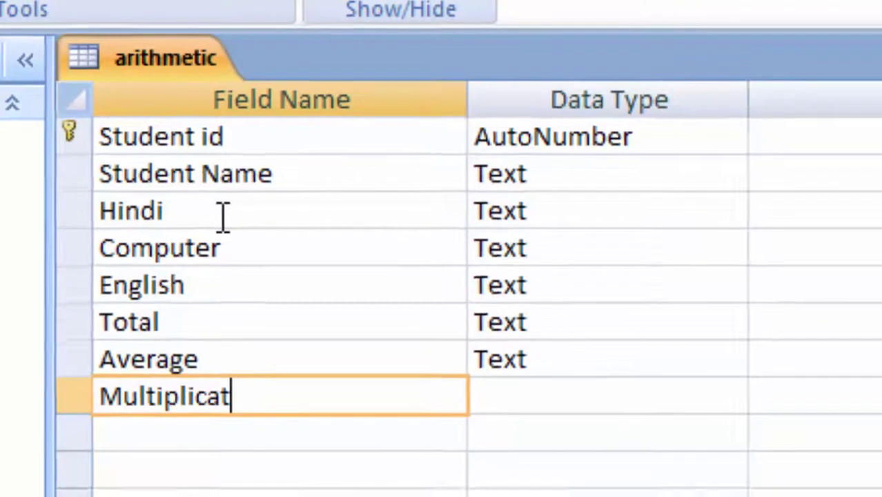
pyautogui.write('ion')
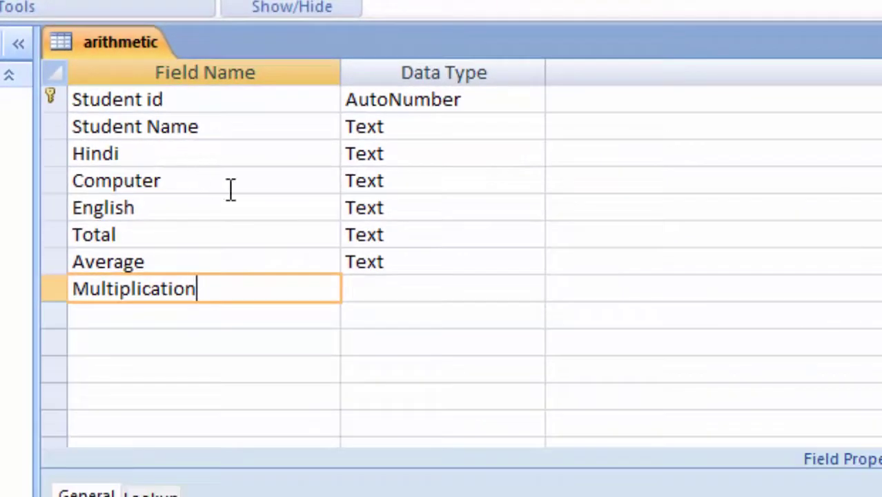
pyautogui.click(375, 288)
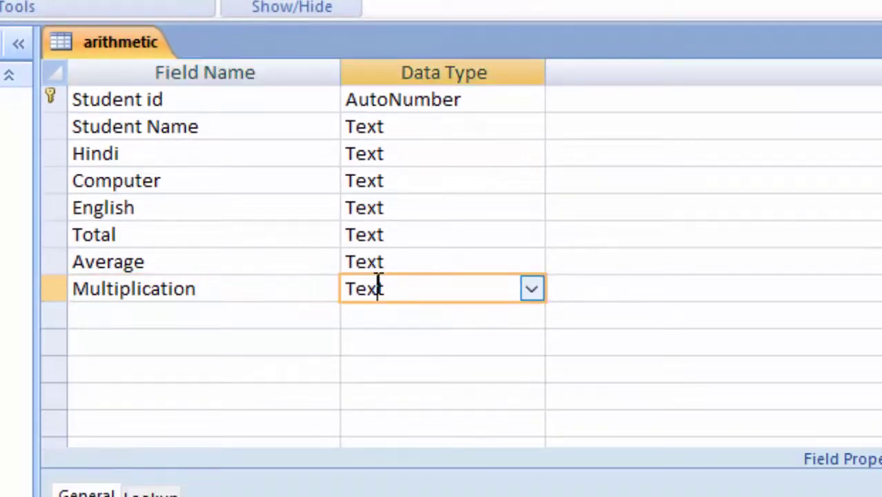
pyautogui.click(228, 323)
pyautogui.write('D')
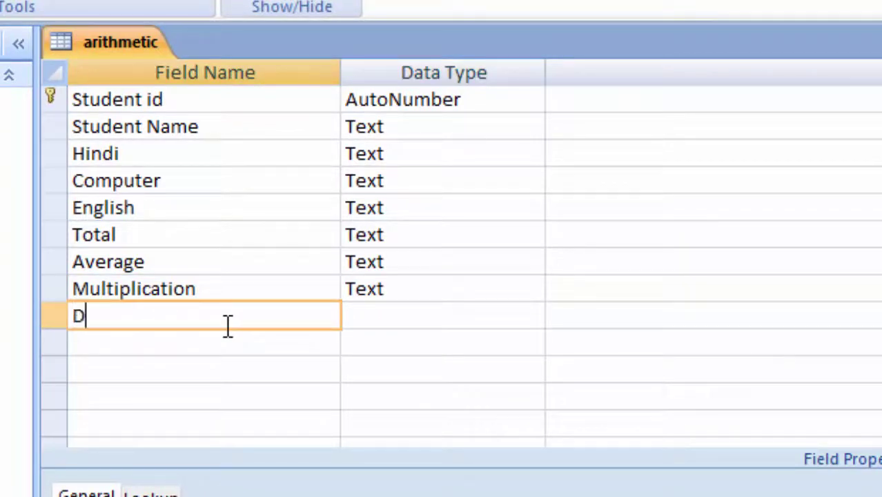
pyautogui.write('ivis')
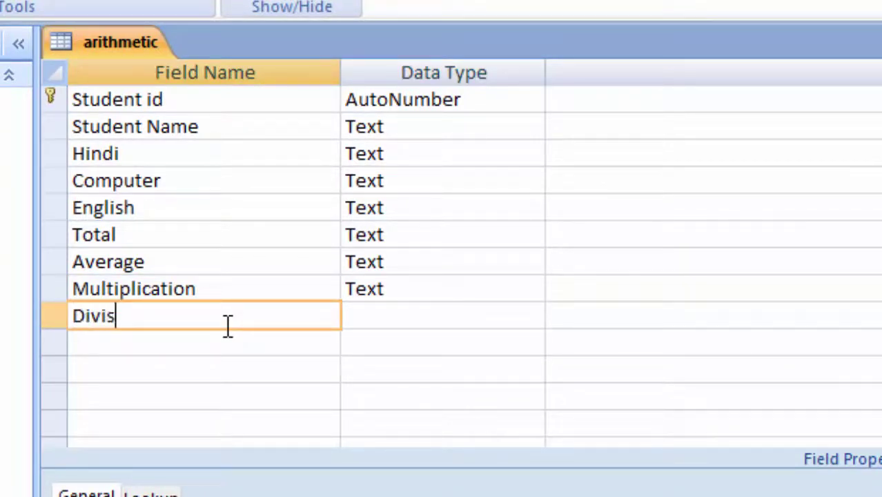
pyautogui.write('ion')
pyautogui.click(388, 315)
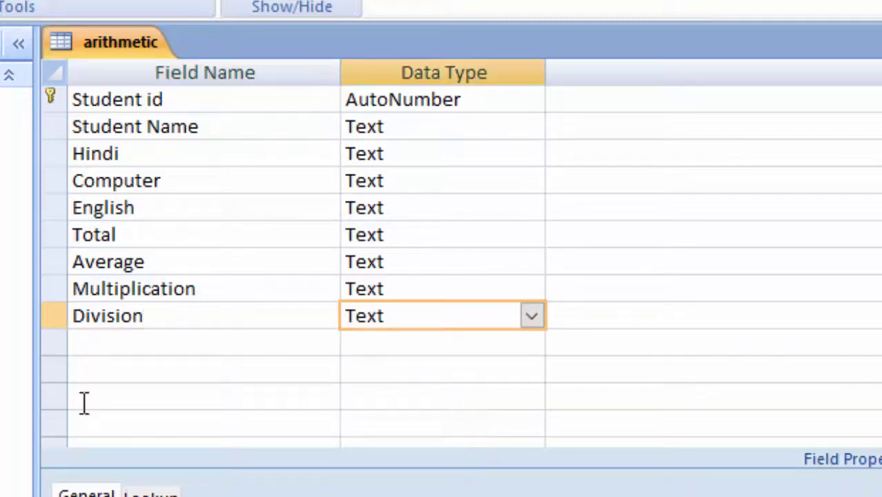
pyautogui.click(127, 343)
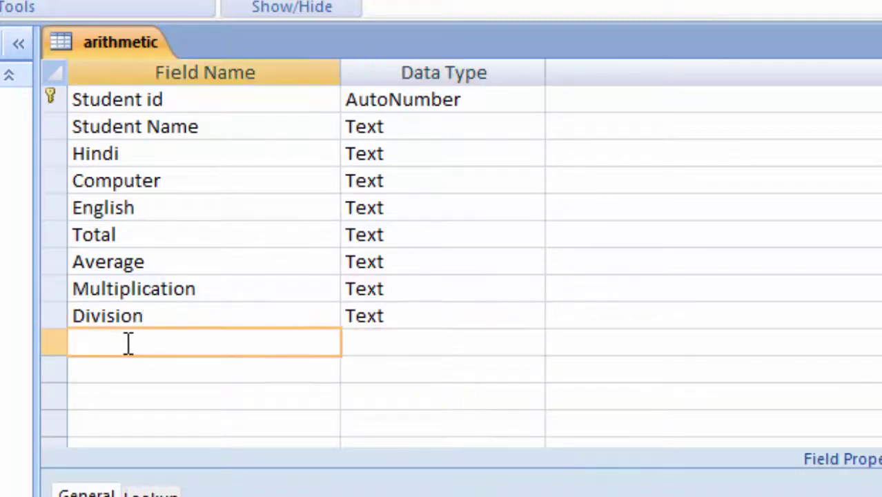
pyautogui.write('Sub')
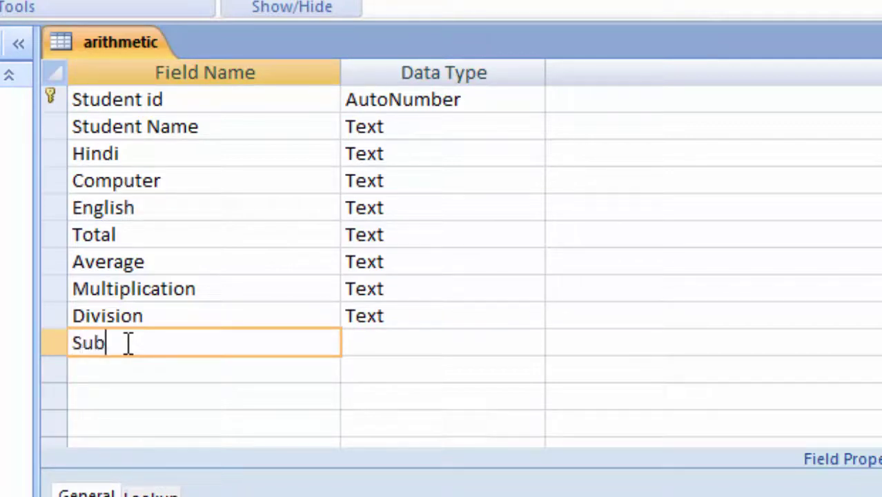
pyautogui.write('tract')
pyautogui.write('ion')
pyautogui.click(370, 341)
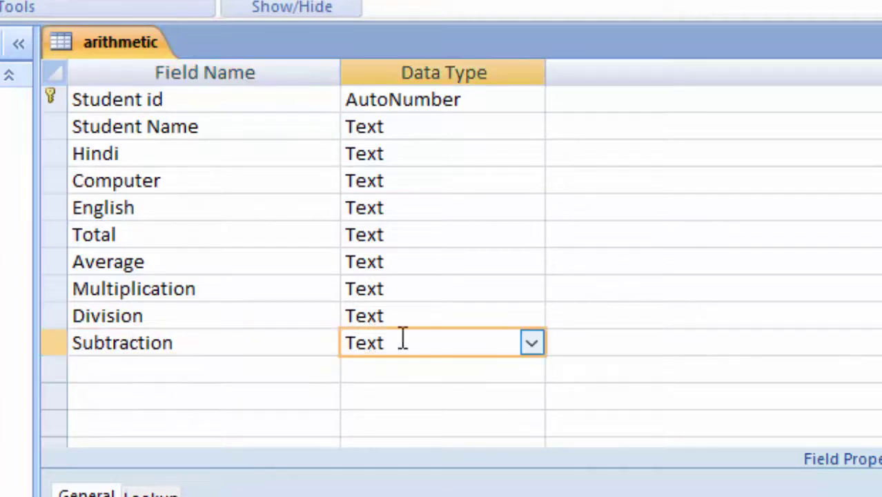
# Change the Hindi, Computer, English and Total data types to Number
pyautogui.click(430, 155)
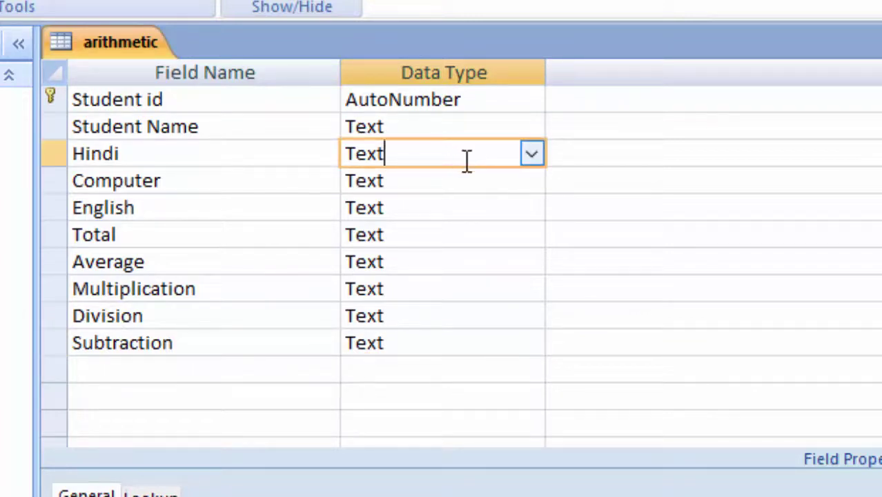
pyautogui.click(531, 155)
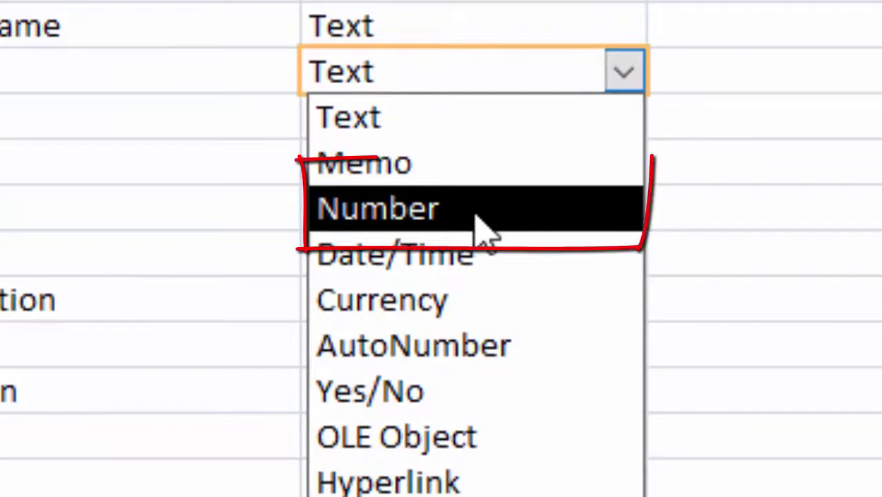
pyautogui.click(476, 218)
pyautogui.click(489, 128)
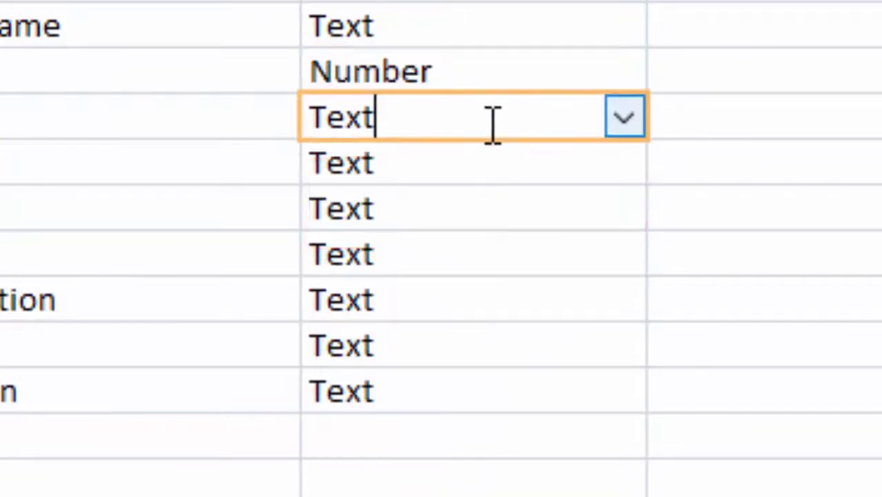
pyautogui.click(609, 128)
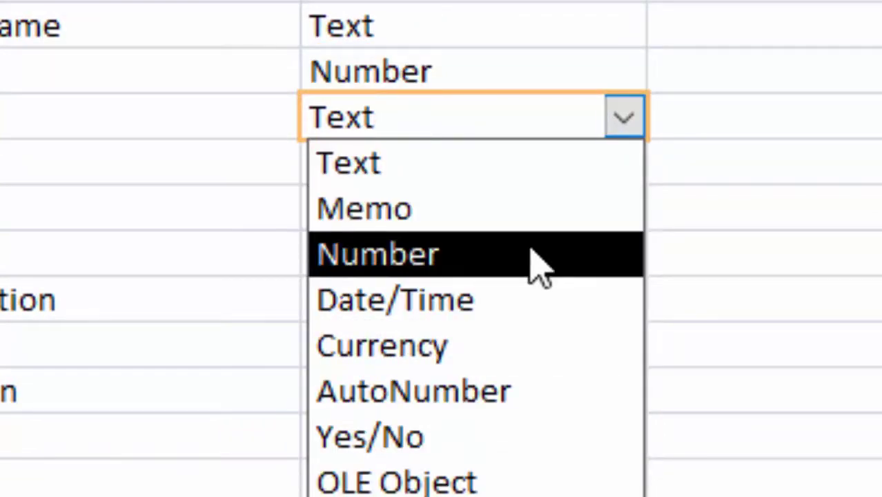
pyautogui.click(530, 250)
pyautogui.click(506, 165)
pyautogui.click(624, 163)
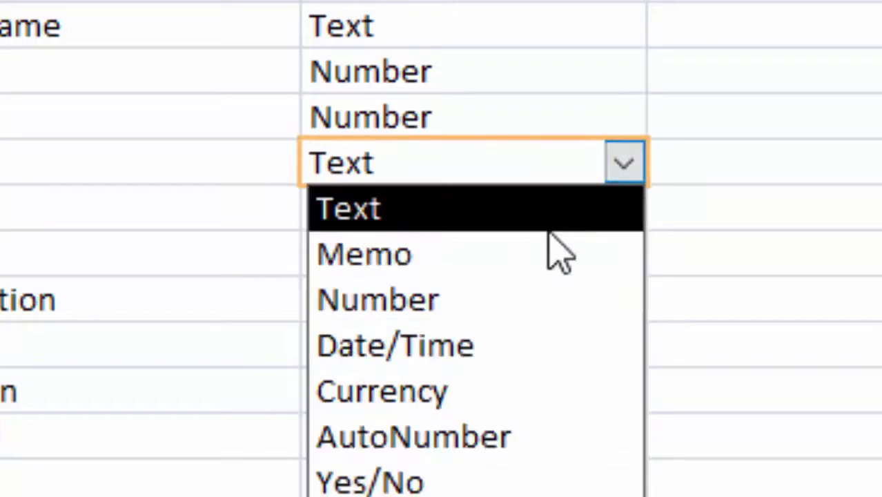
pyautogui.click(528, 296)
pyautogui.click(517, 204)
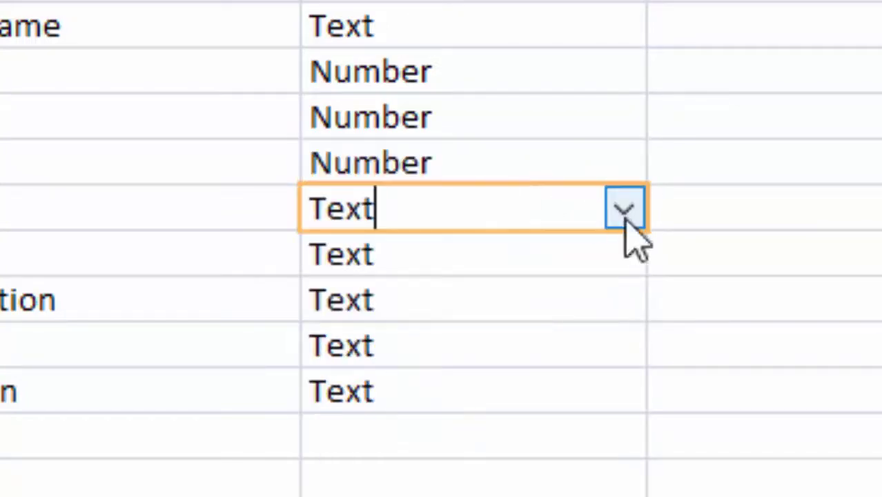
pyautogui.click(623, 209)
pyautogui.click(550, 355)
# Change the Average, Multiplication, Division and Subtraction data types to Number
pyautogui.click(585, 252)
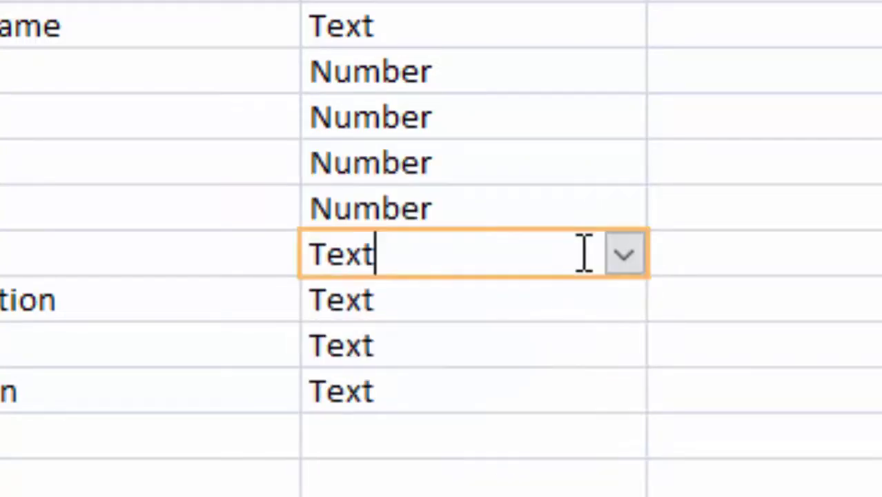
pyautogui.click(624, 255)
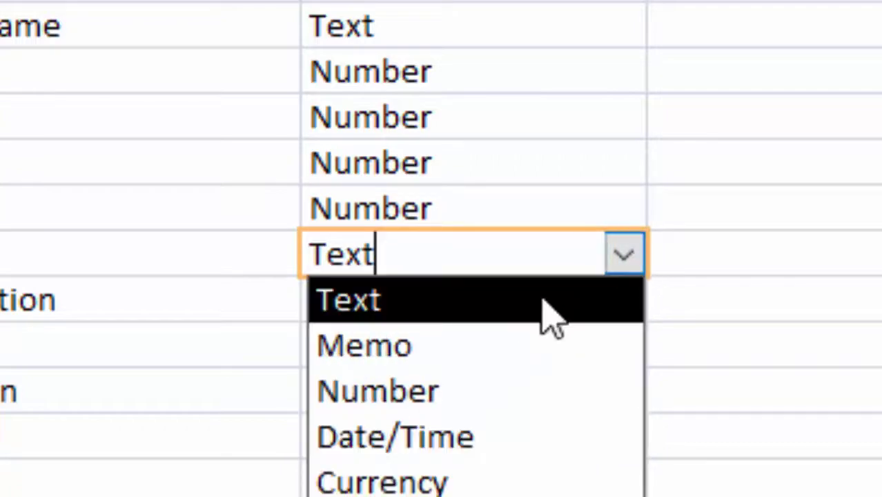
pyautogui.click(523, 387)
pyautogui.click(471, 298)
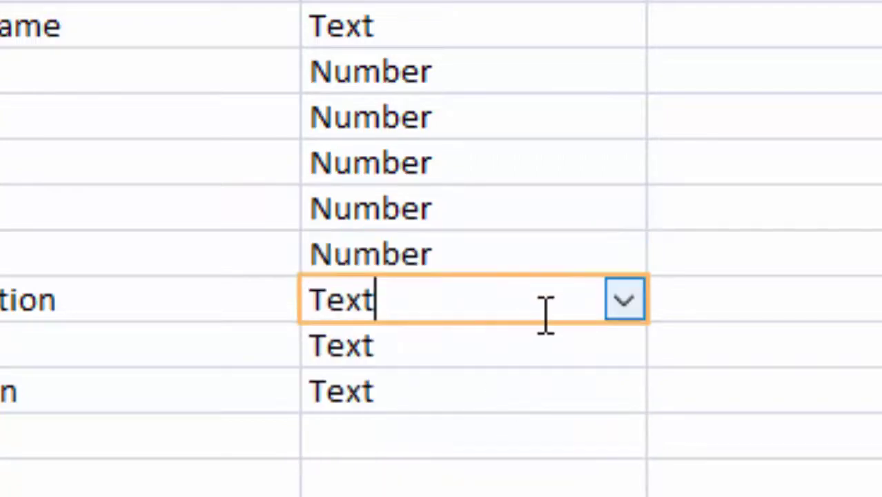
pyautogui.click(624, 299)
pyautogui.click(490, 434)
pyautogui.click(501, 340)
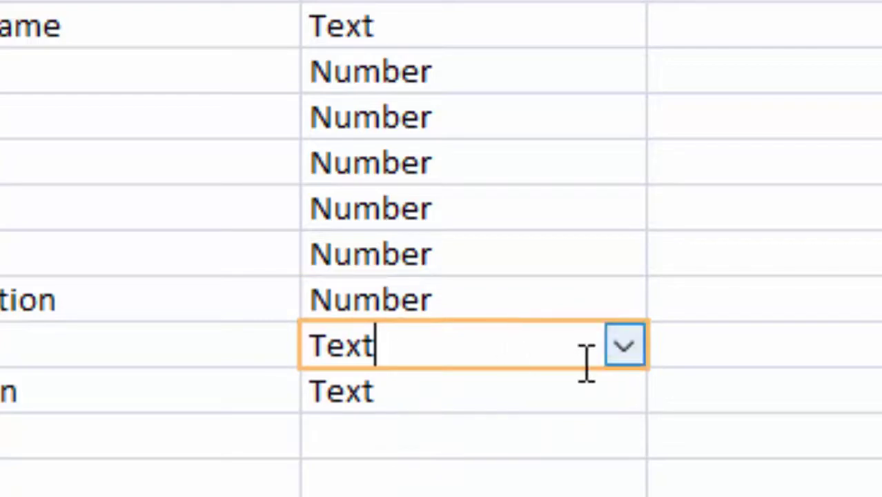
pyautogui.click(623, 345)
pyautogui.click(526, 482)
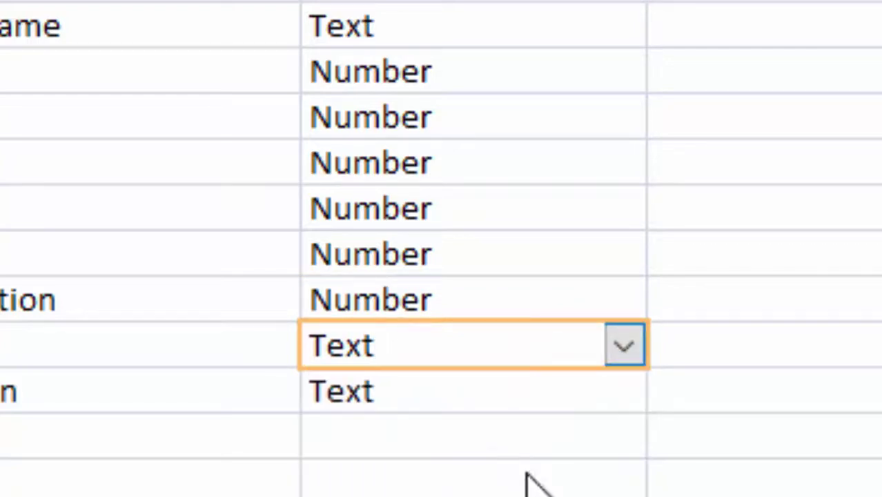
pyautogui.click(518, 392)
pyautogui.click(624, 392)
pyautogui.click(524, 496)
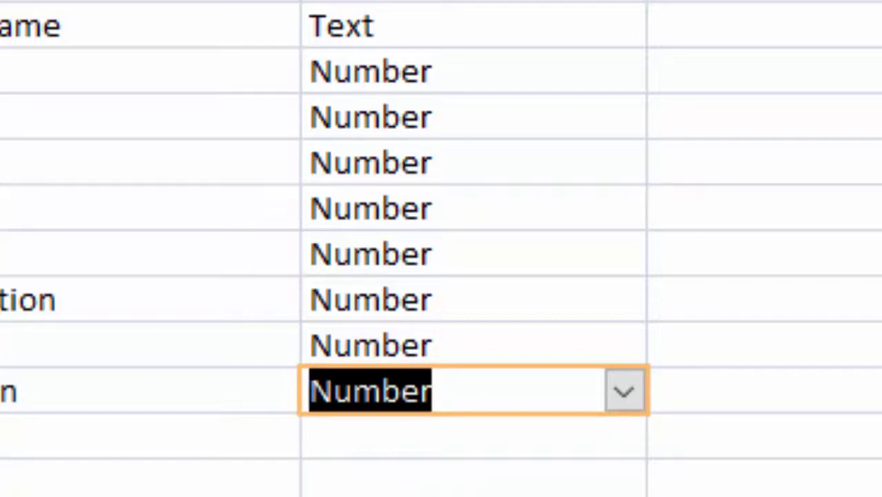
pyautogui.click(414, 391)
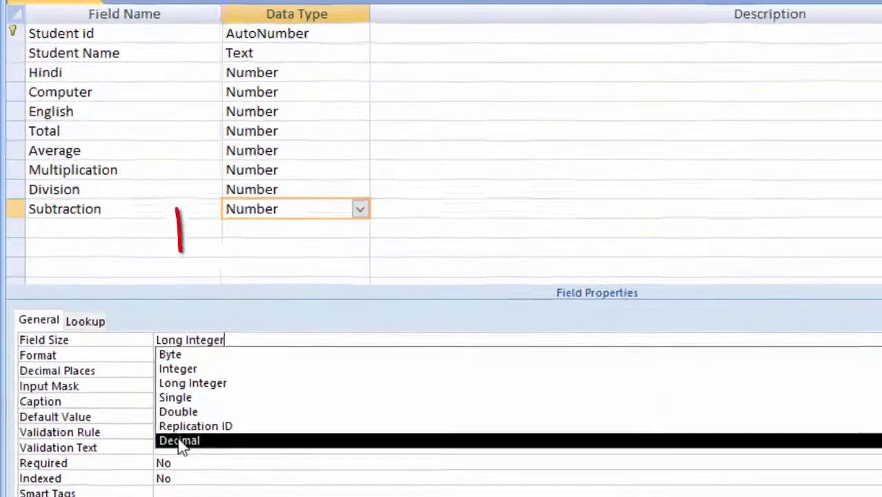
# Make Subtraction a Decimal field with scale 3
pyautogui.press('Return')
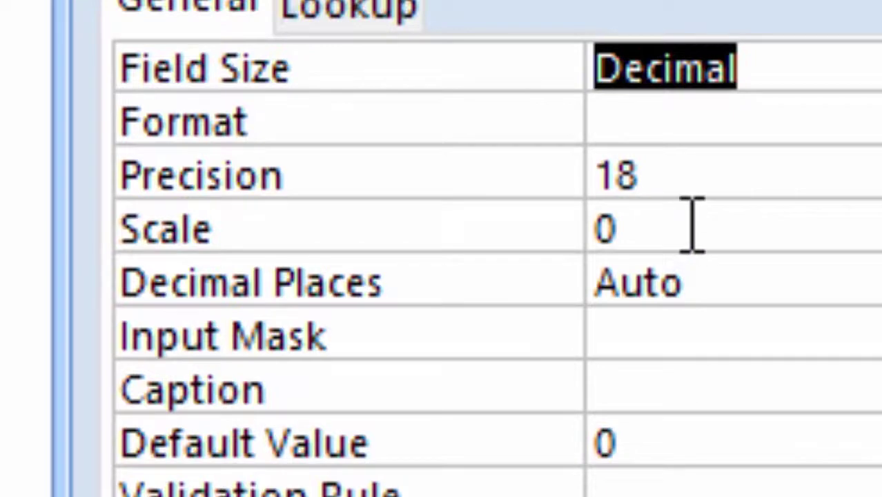
pyautogui.click(692, 226)
pyautogui.press('BackSpace')
pyautogui.write('3')
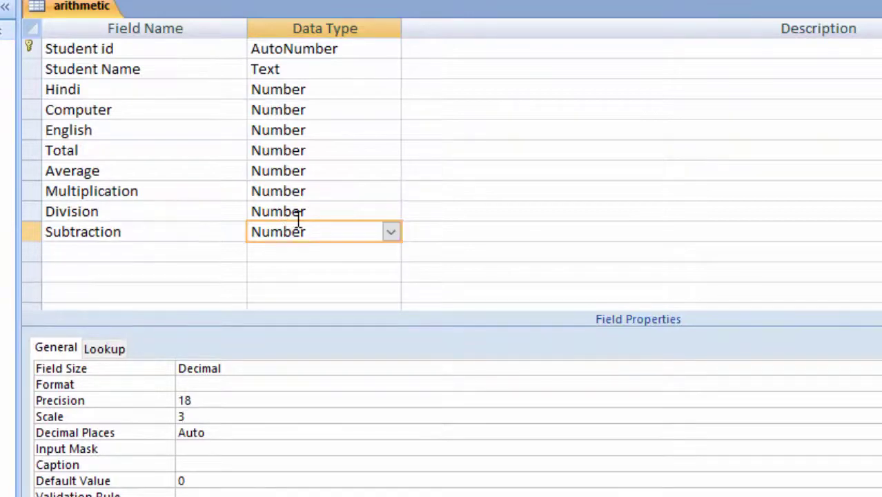
# Make Division a Decimal field with scale 3
pyautogui.click(324, 211)
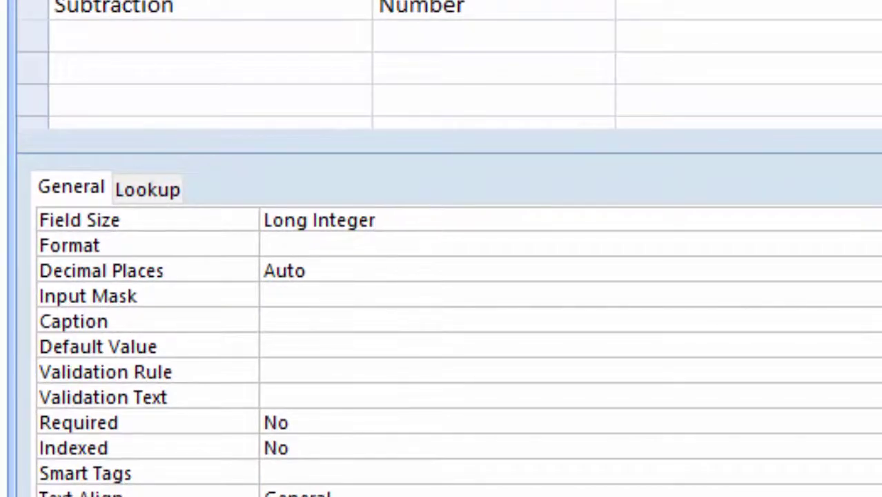
pyautogui.click(483, 219)
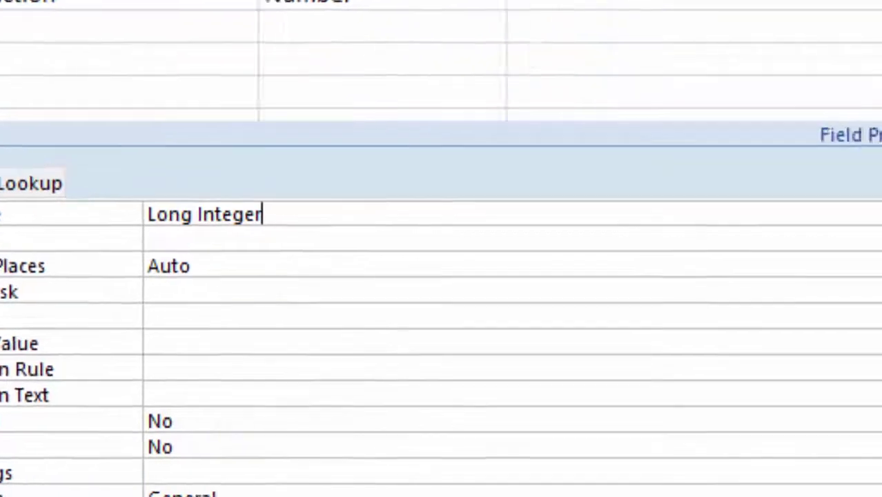
pyautogui.click(873, 220)
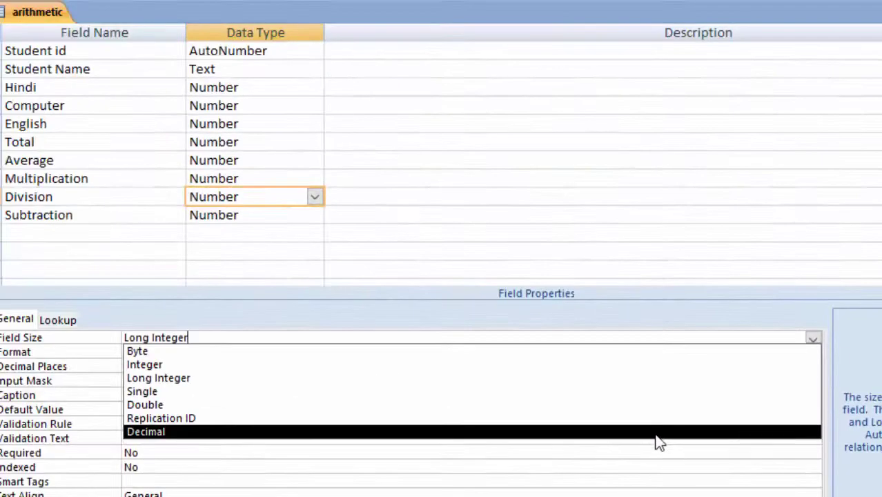
pyautogui.click(656, 433)
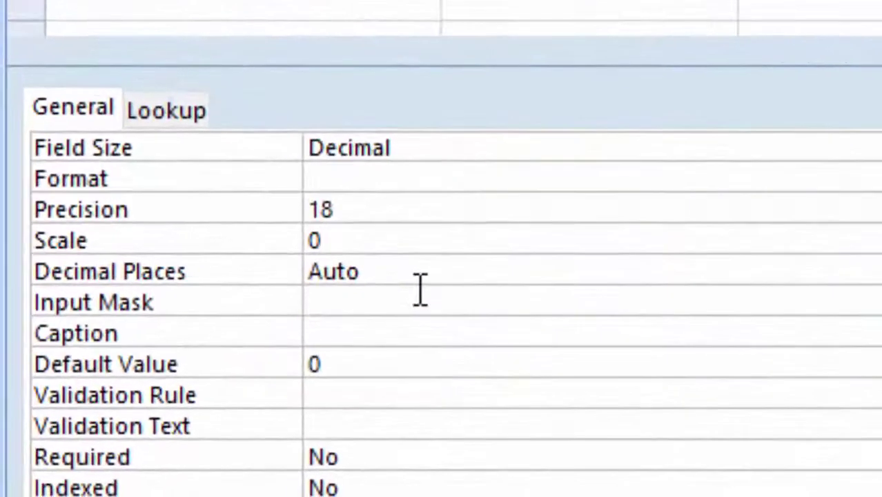
pyautogui.write('3')
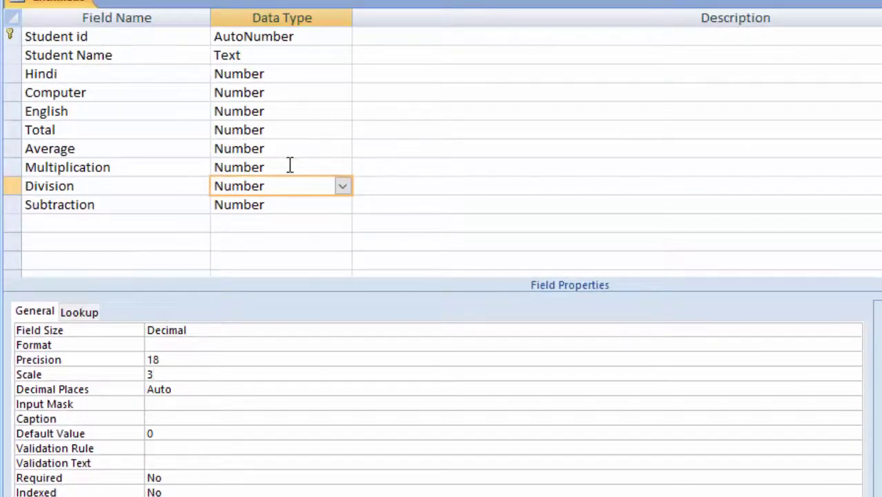
# Make Multiplication a Decimal field with scale 3
pyautogui.click(290, 166)
pyautogui.click(264, 327)
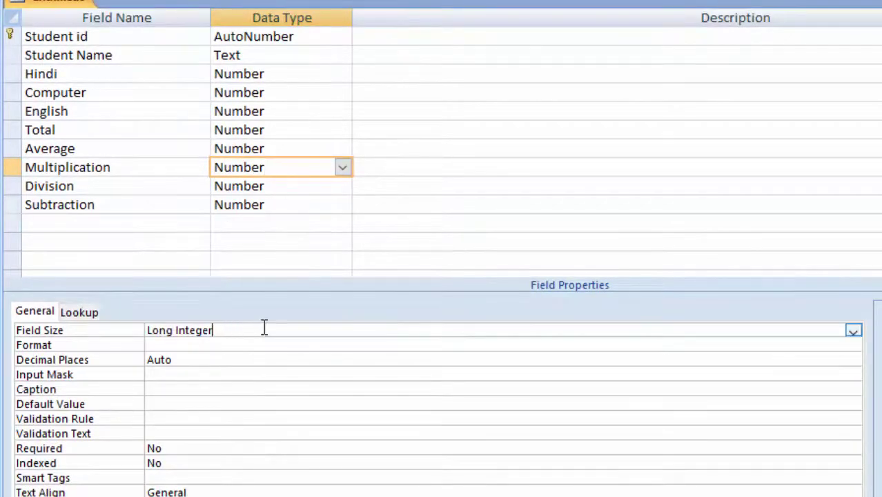
pyautogui.click(854, 332)
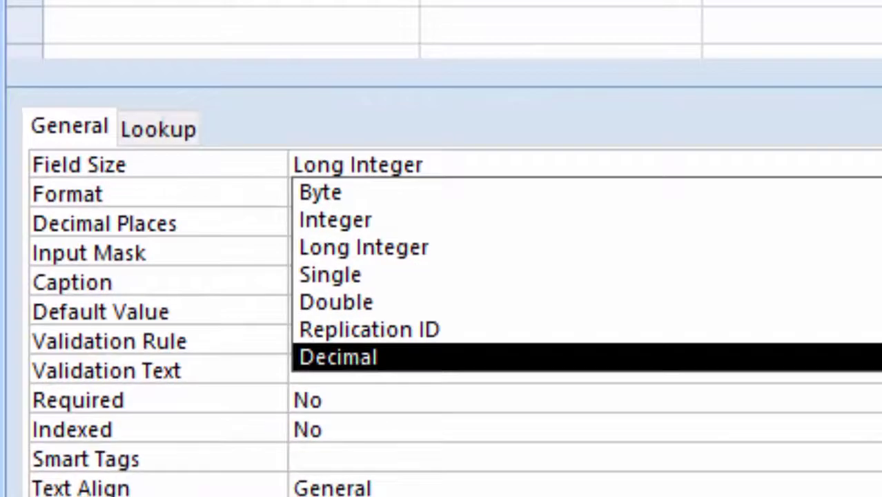
pyautogui.click(207, 433)
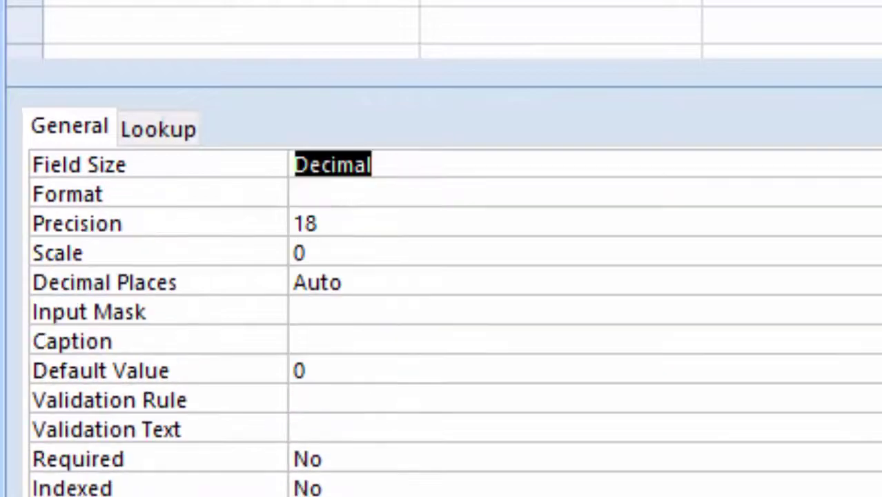
pyautogui.click(373, 245)
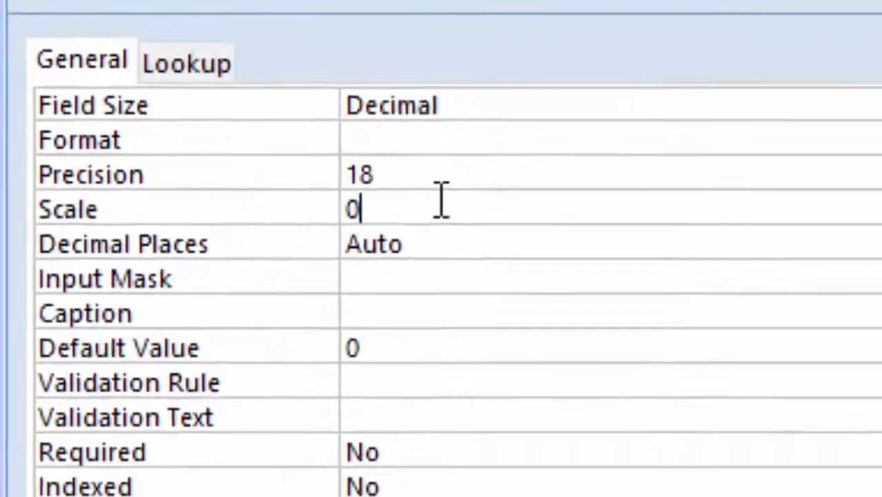
pyautogui.press('BackSpace')
pyautogui.write('3')
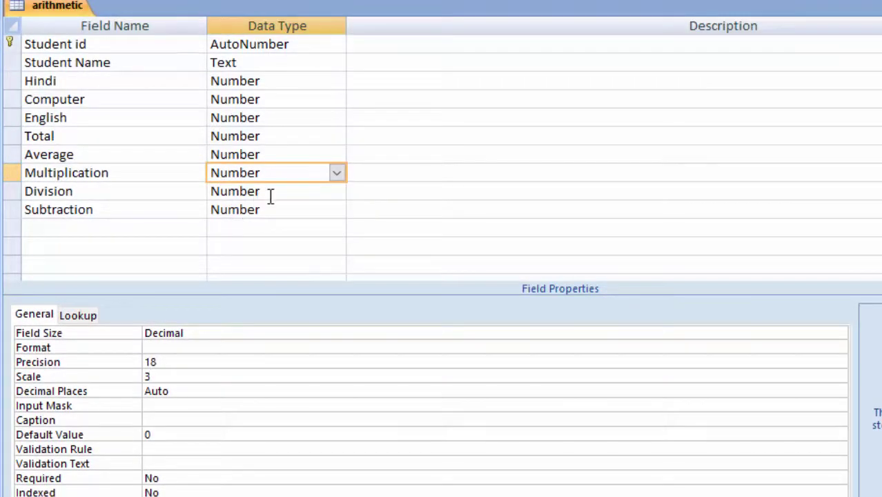
pyautogui.click(273, 192)
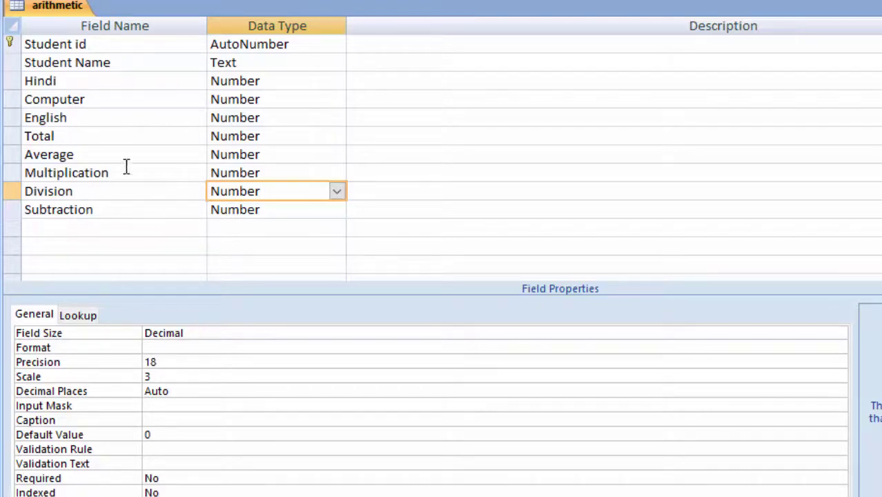
pyautogui.click(295, 169)
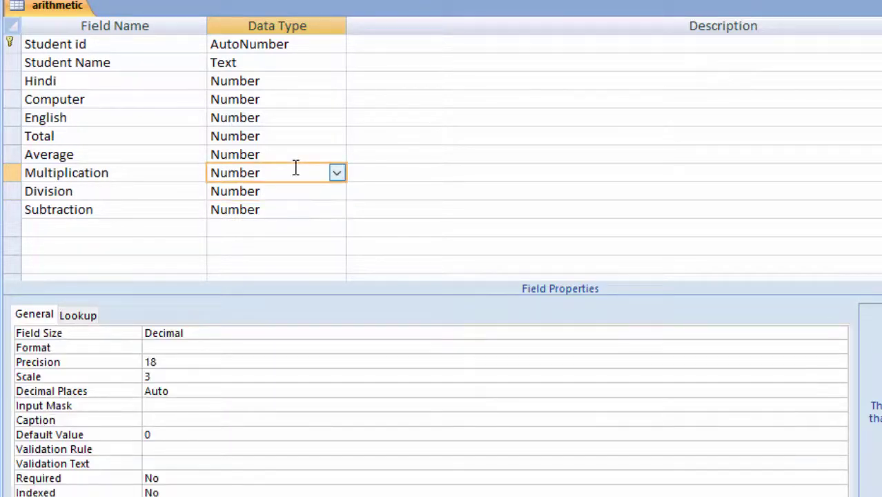
# Set Average's field size to Decimal and begin editing its Scale
pyautogui.click(296, 149)
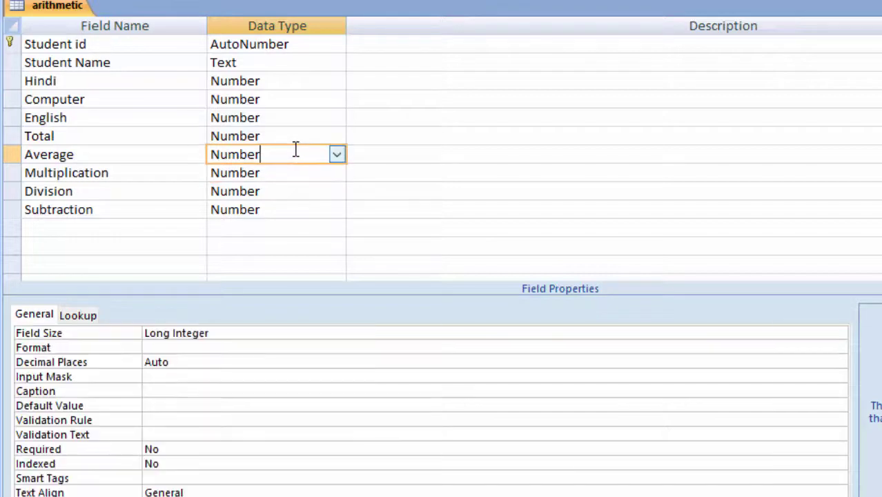
pyautogui.click(265, 331)
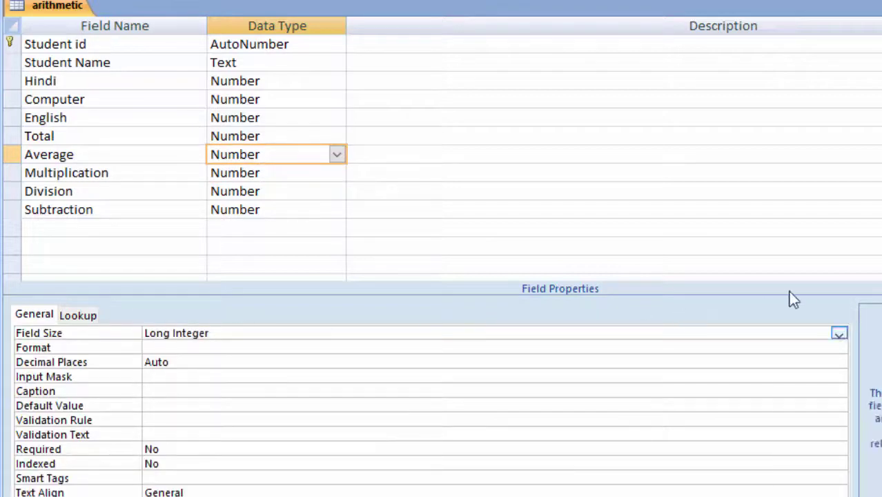
pyautogui.click(839, 334)
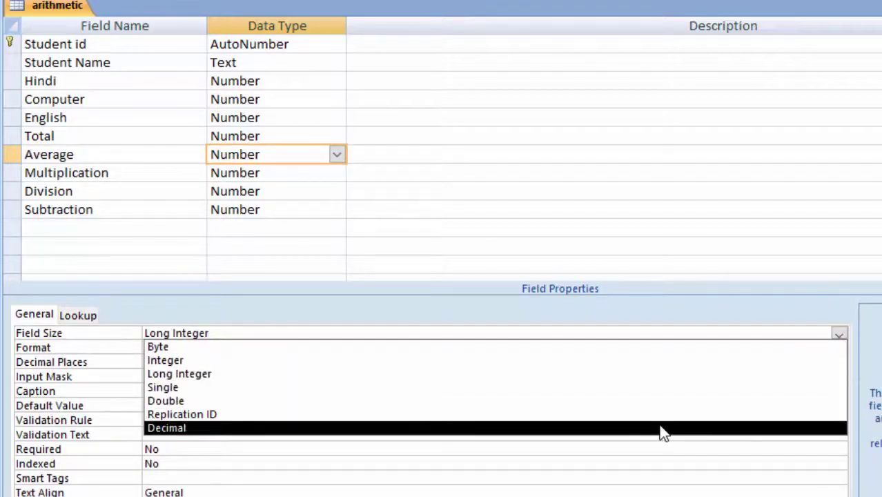
pyautogui.click(648, 426)
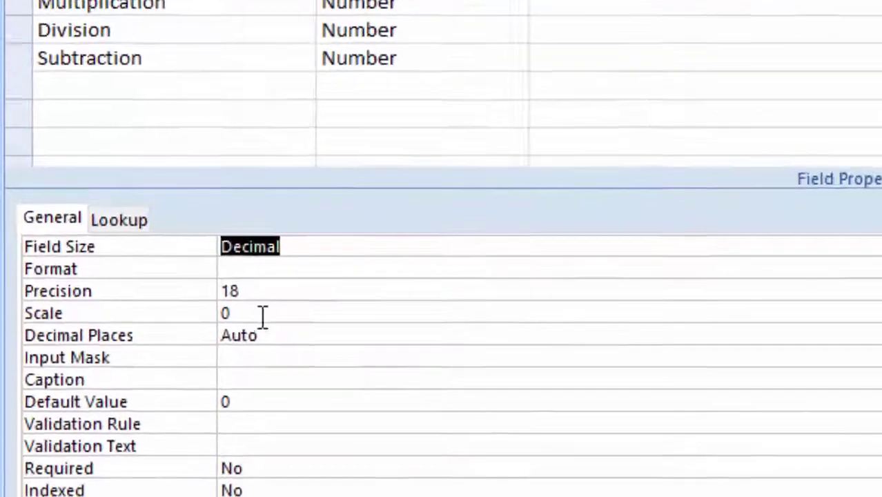
pyautogui.click(171, 375)
pyautogui.write('3')
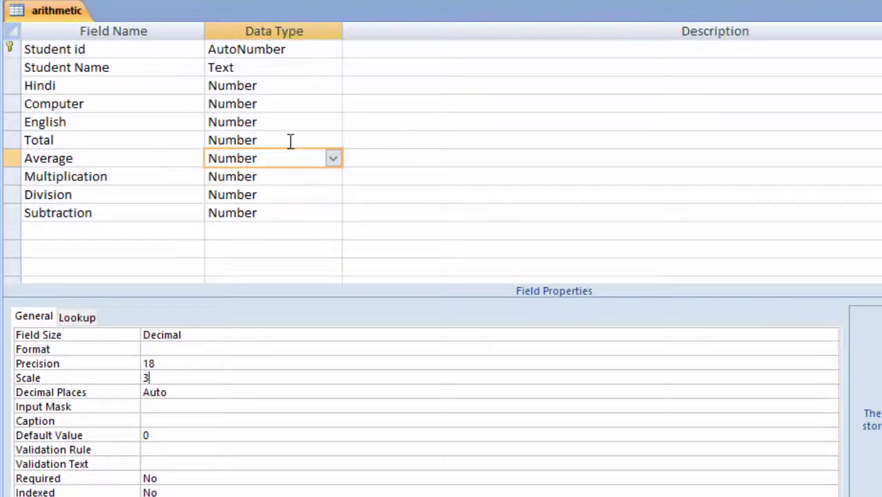
# Make Total a Decimal field with scale 3
pyautogui.click(291, 141)
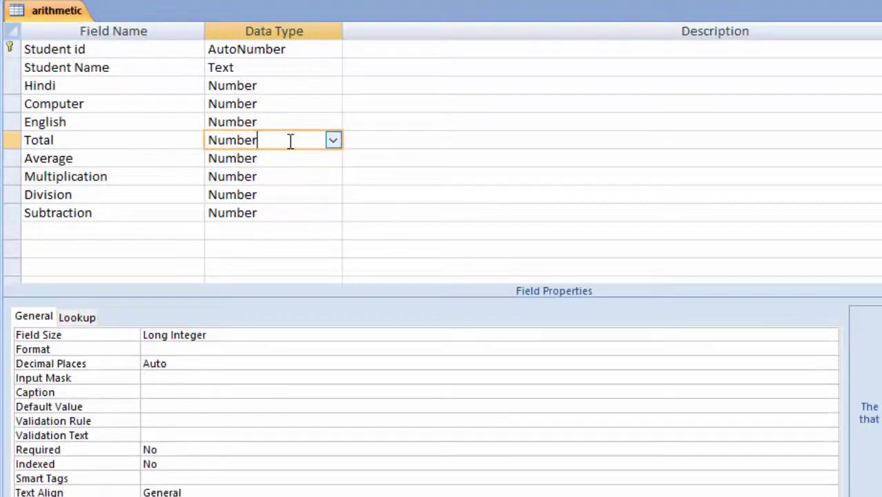
pyautogui.click(235, 335)
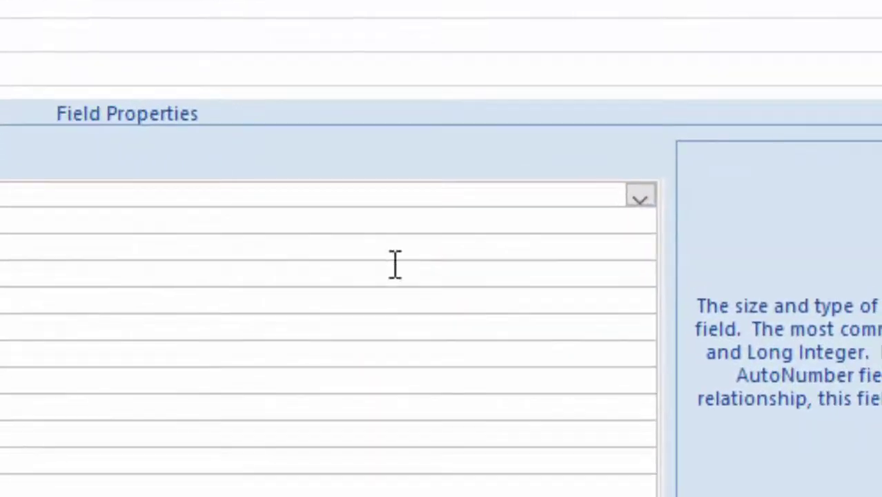
pyautogui.click(640, 200)
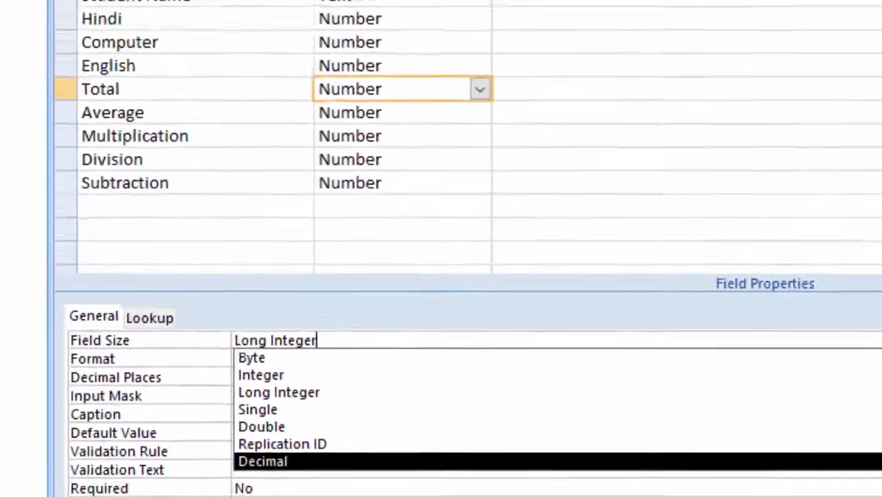
pyautogui.click(384, 464)
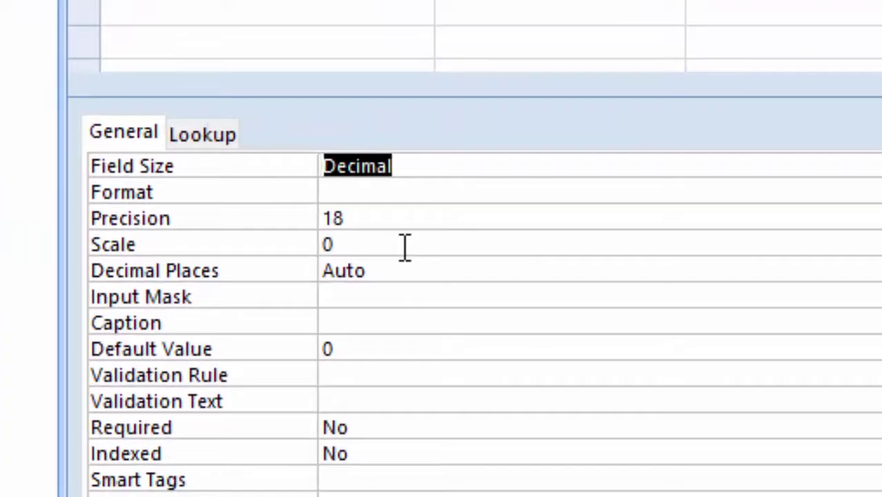
pyautogui.click(356, 469)
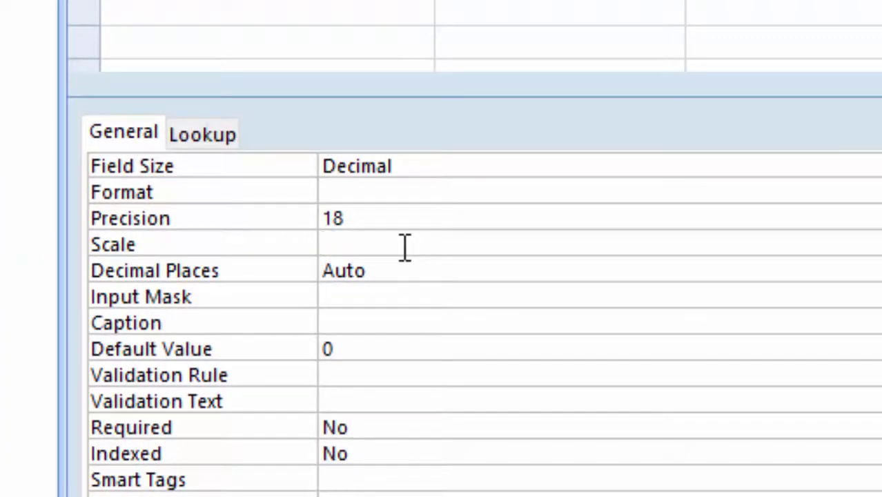
pyautogui.write('3')
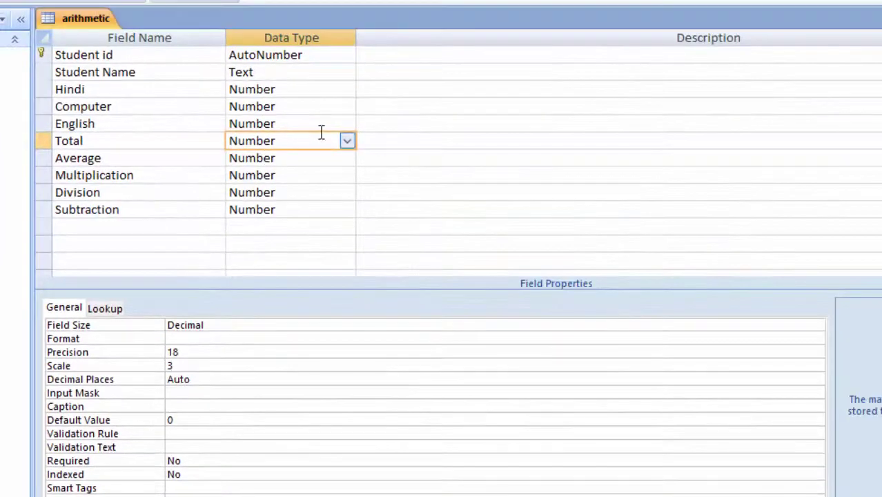
# Set the English field size to Replication ID
pyautogui.click(322, 127)
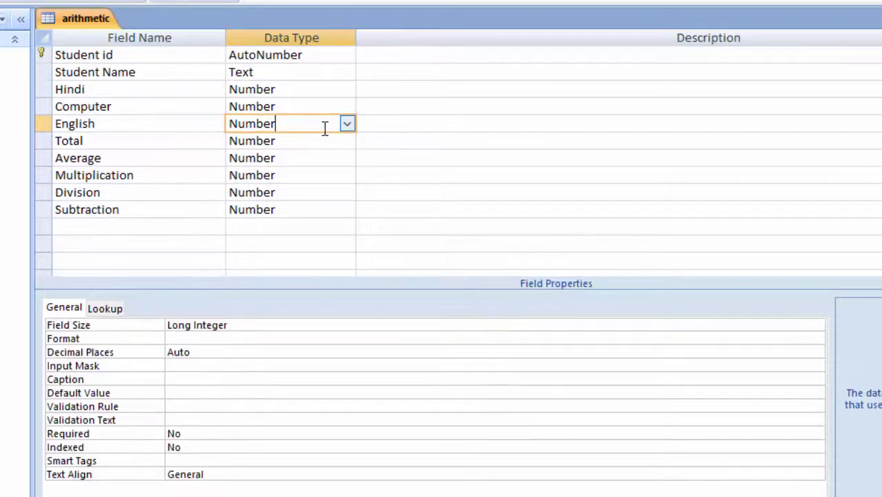
pyautogui.click(256, 328)
pyautogui.click(822, 323)
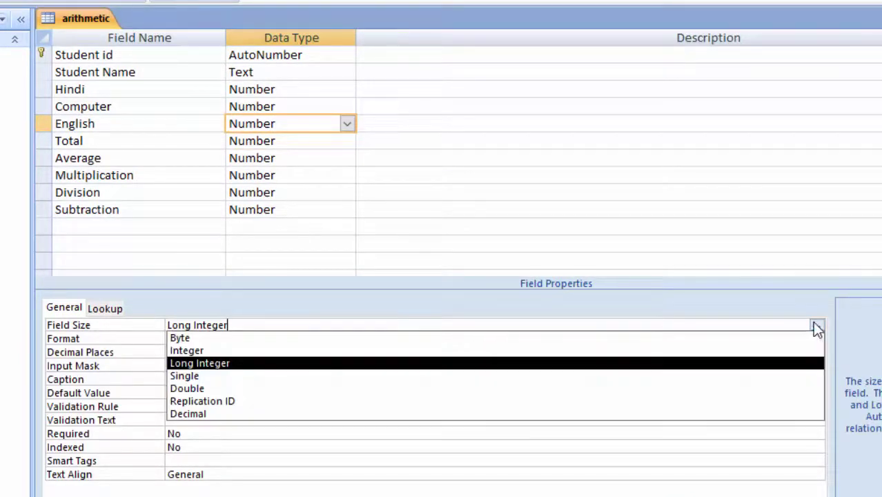
pyautogui.click(599, 425)
pyautogui.click(611, 325)
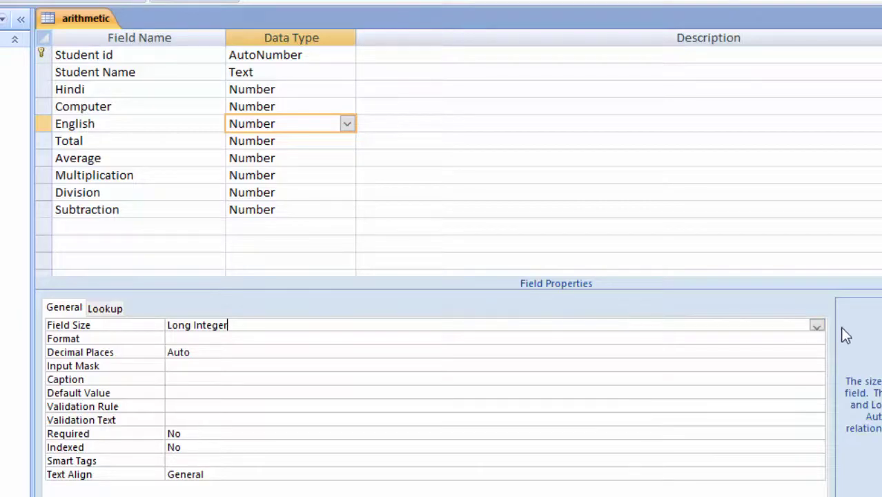
pyautogui.click(816, 325)
pyautogui.click(705, 403)
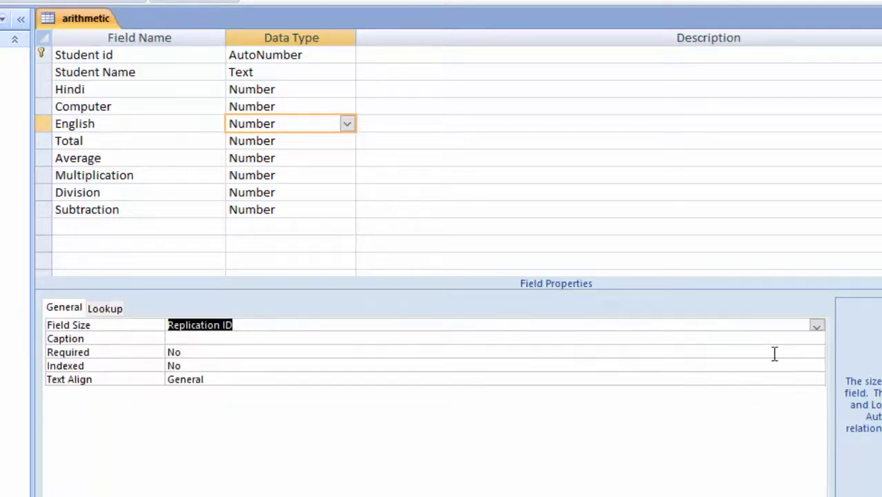
# Check Hindi's Decimal scale setting, then return to the Student id row
pyautogui.click(290, 89)
pyautogui.click(203, 362)
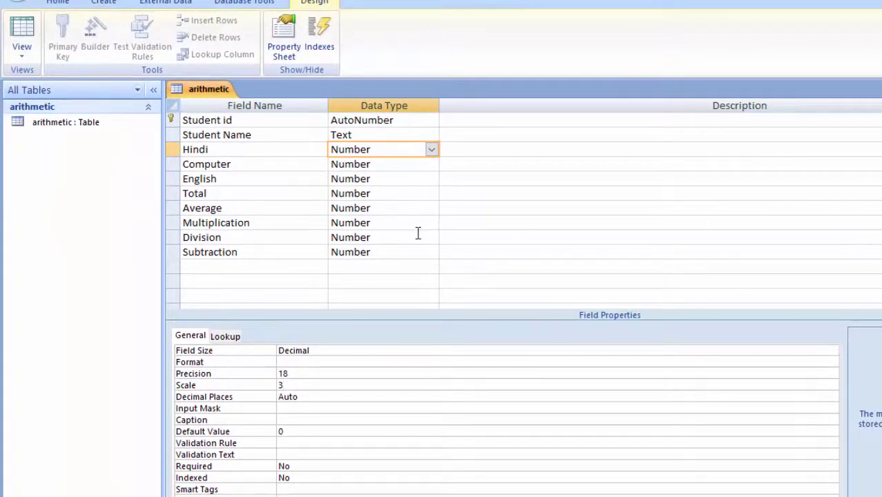
pyautogui.click(385, 122)
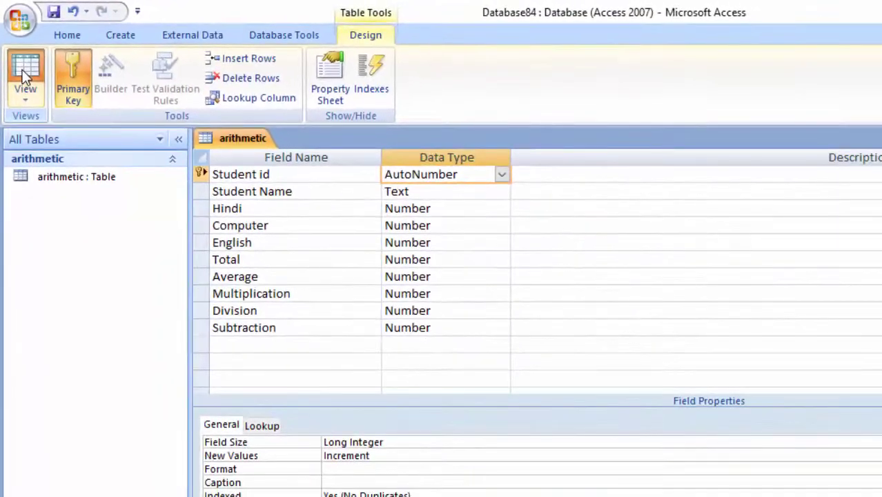
# Save the table, view its datasheet with Student Name widened, then begin a new query design
pyautogui.click(23, 70)
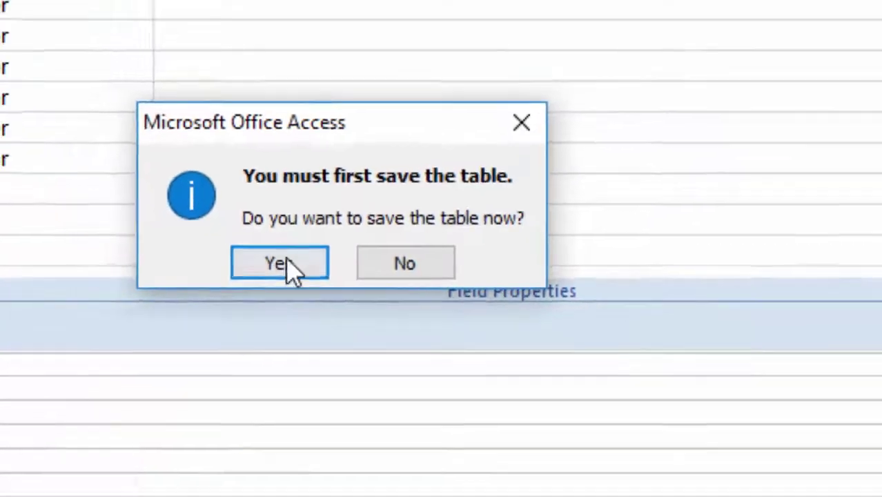
pyautogui.click(583, 384)
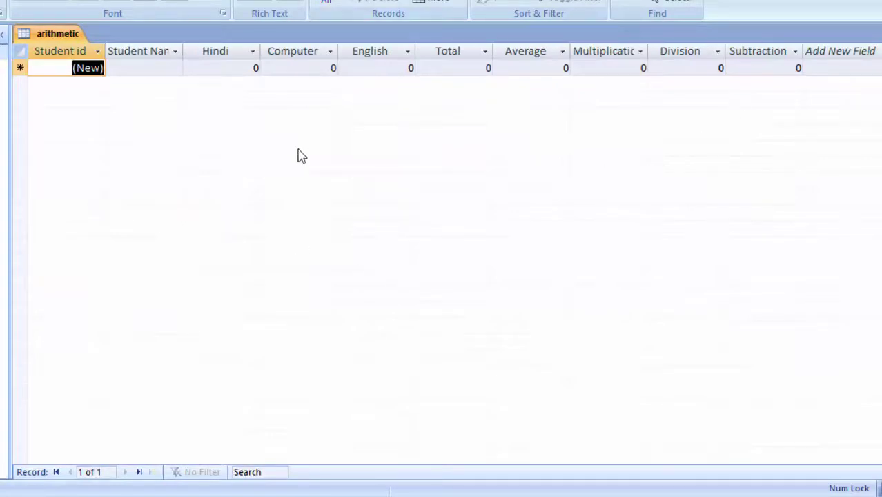
pyautogui.doubleClick(187, 50)
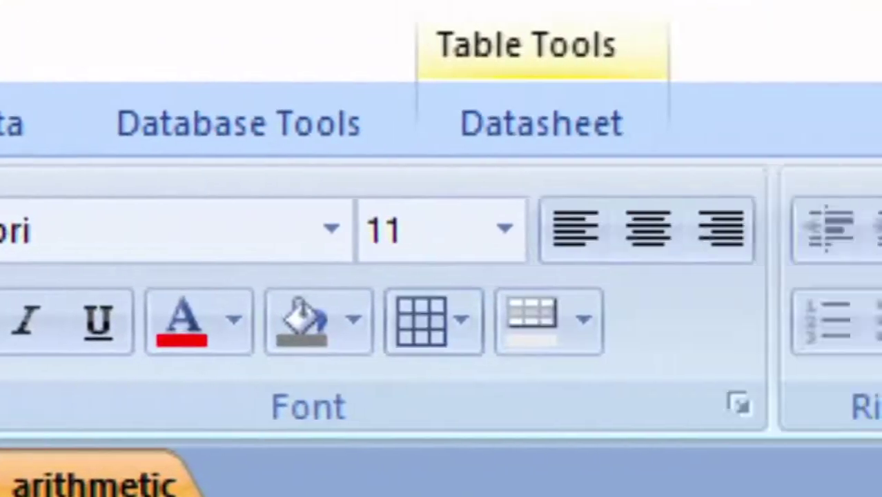
pyautogui.click(75, 18)
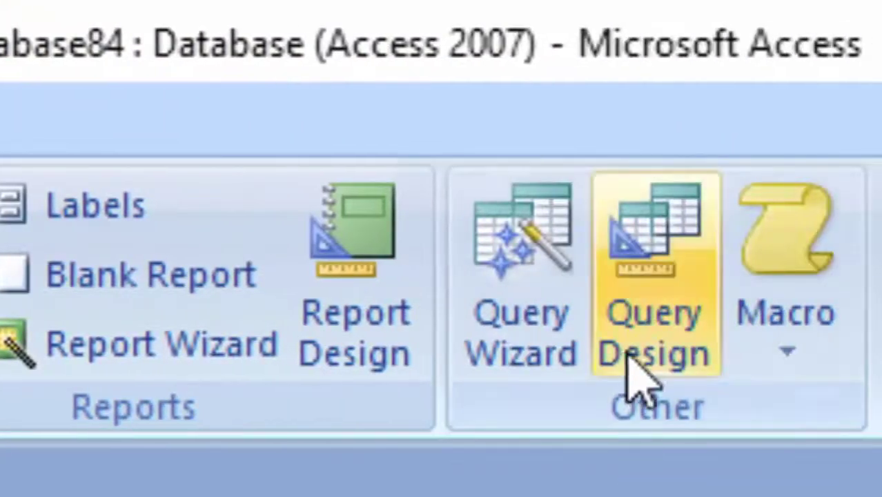
pyautogui.click(845, 356)
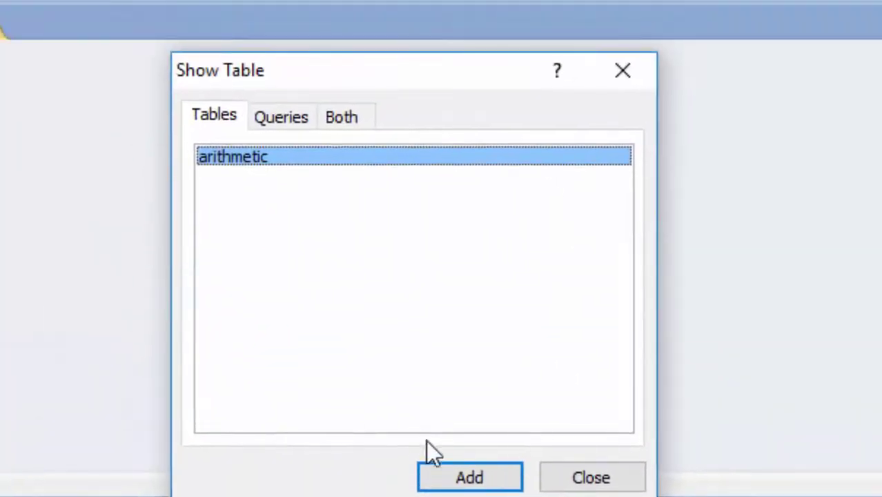
# Add the arithmetic table, then put Student Name, Hindi, Computer and English into the grid
pyautogui.click(472, 486)
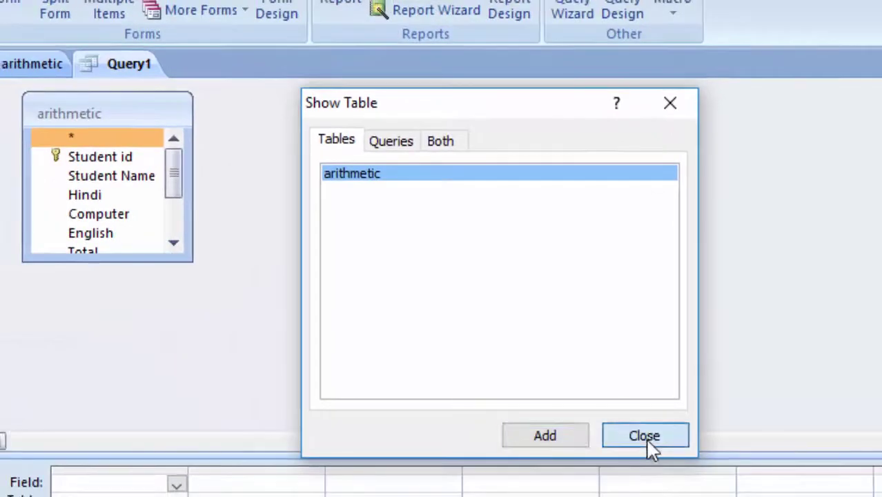
pyautogui.click(592, 478)
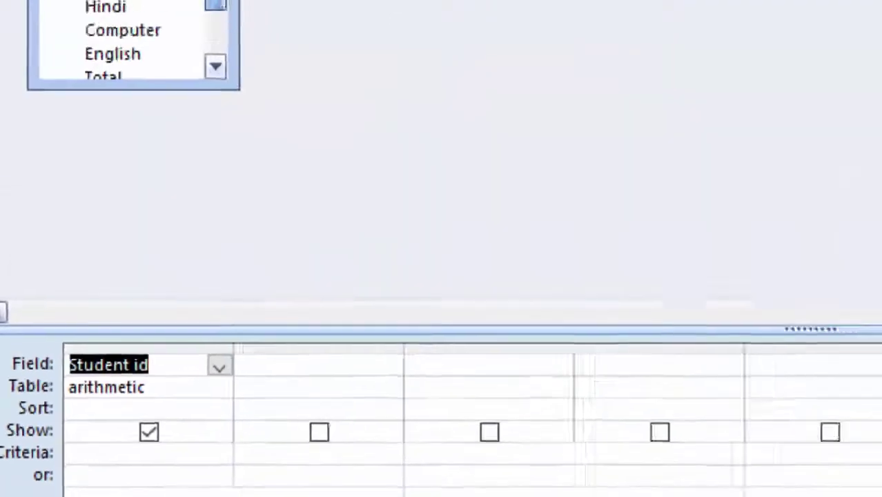
pyautogui.doubleClick(107, 107)
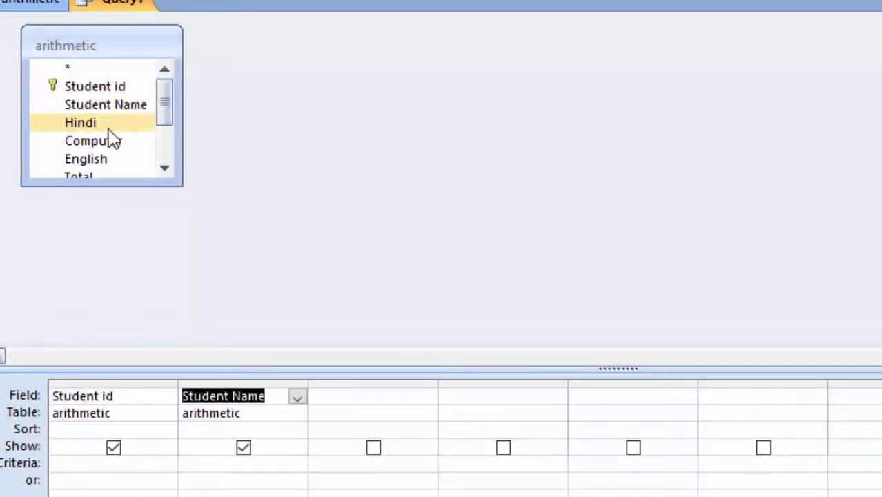
pyautogui.doubleClick(108, 126)
pyautogui.doubleClick(113, 142)
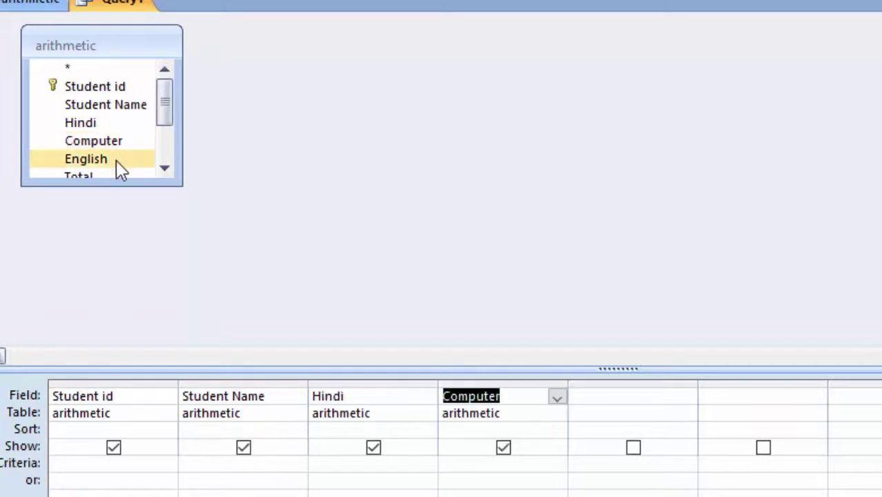
pyautogui.doubleClick(116, 160)
# Add the Total, Average, Multiplication and Division fields to the query grid
pyautogui.click(166, 171)
pyautogui.click(165, 171)
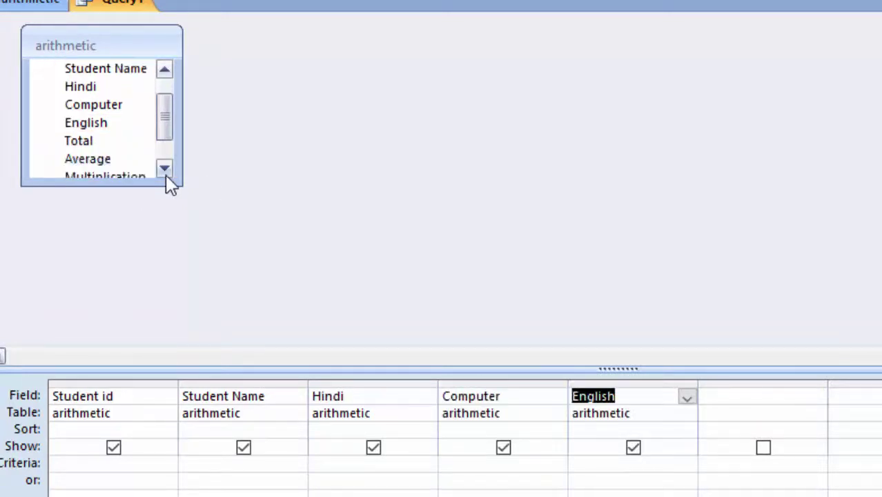
pyautogui.click(99, 148)
pyautogui.doubleClick(98, 141)
pyautogui.doubleClick(91, 158)
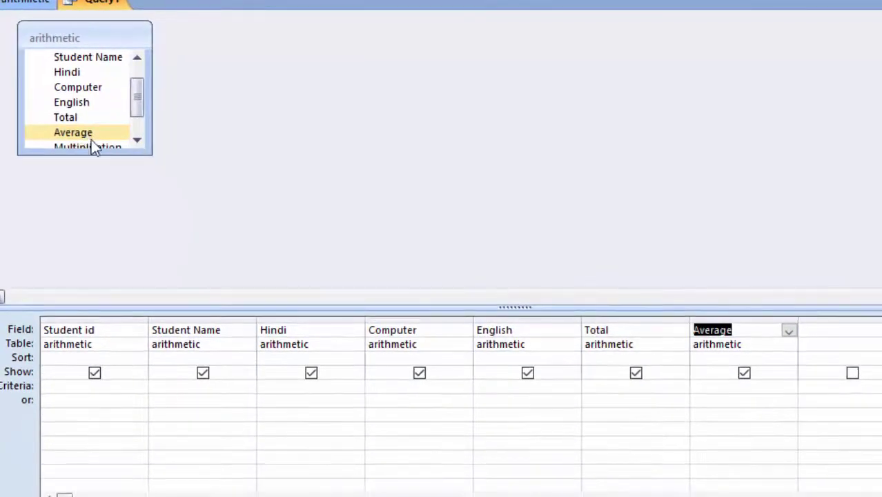
pyautogui.click(92, 146)
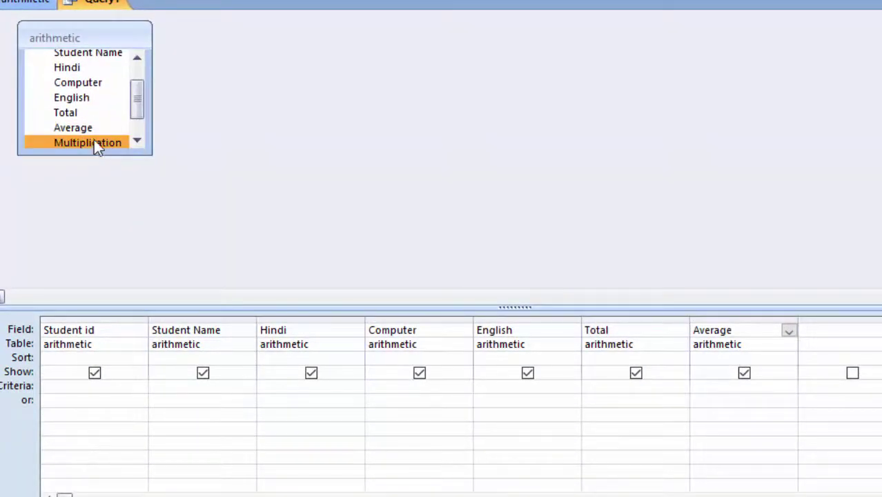
pyautogui.doubleClick(94, 141)
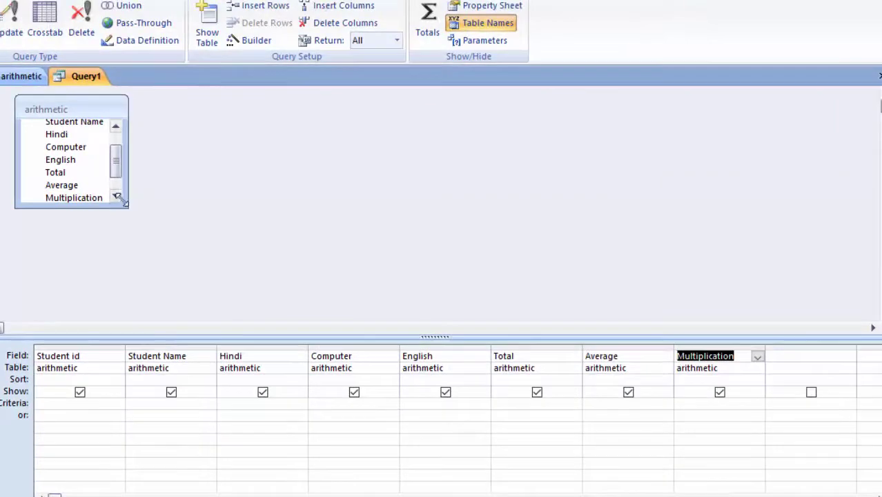
pyautogui.click(118, 197)
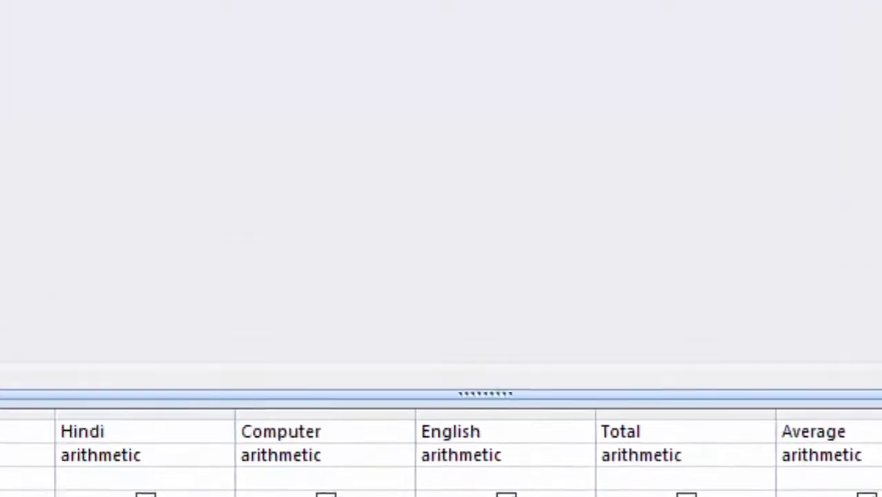
pyautogui.doubleClick(186, 201)
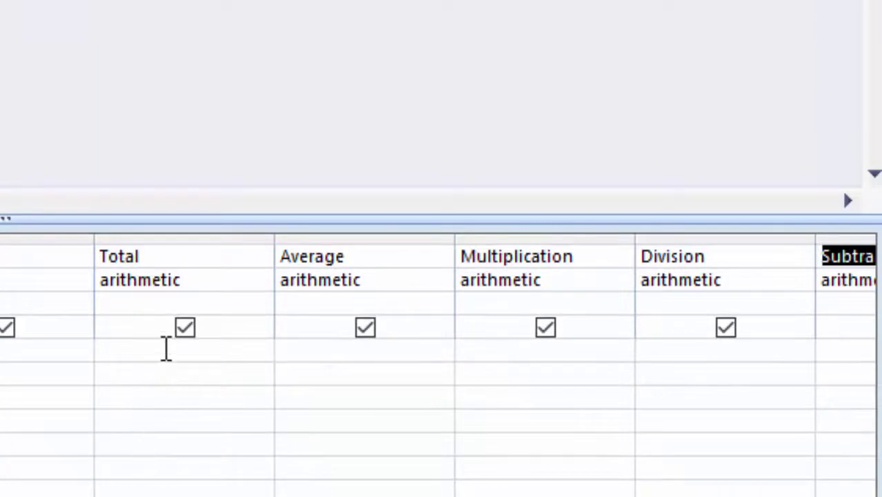
pyautogui.click(184, 256)
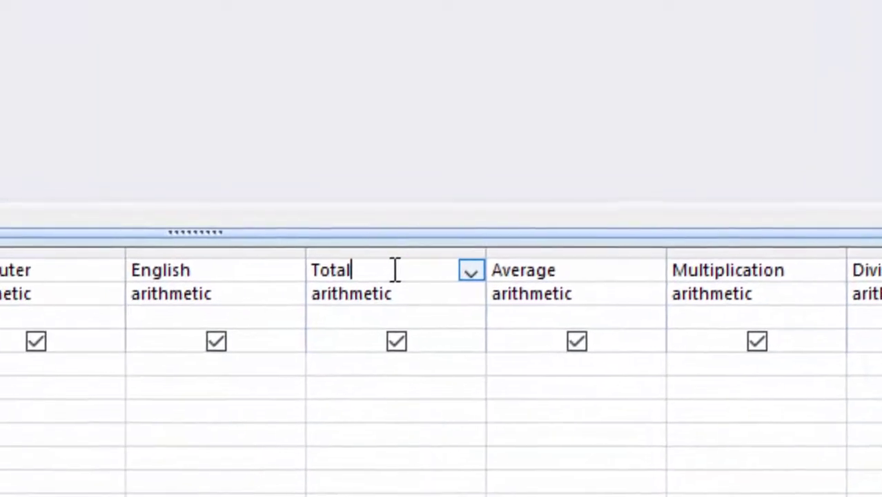
# Open the Total field in the Zoom box and set its font size to 16
pyautogui.rightClick(184, 256)
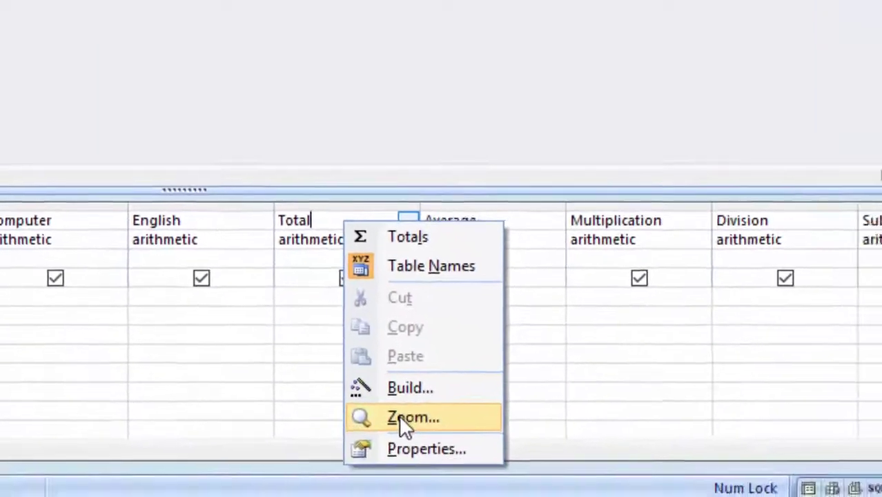
pyautogui.click(400, 419)
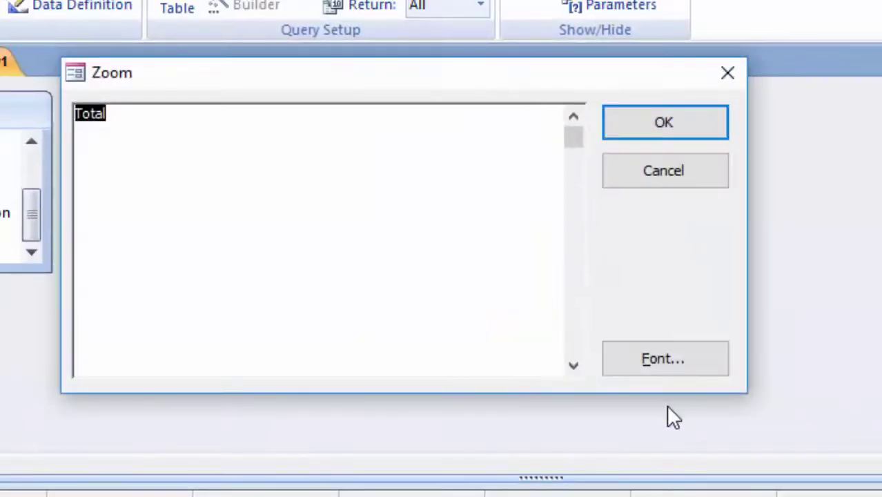
pyautogui.click(652, 361)
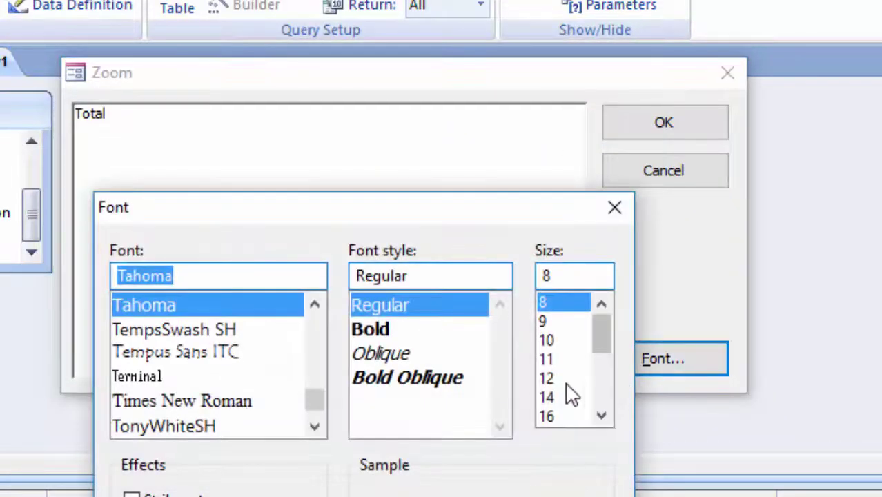
pyautogui.click(552, 414)
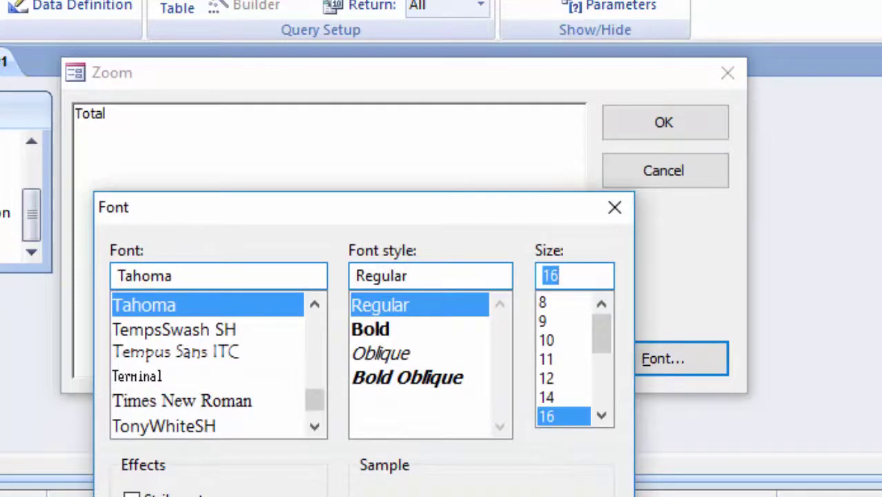
pyautogui.press('Return')
# Enter the expression Total:[Hindi]+[Computer]+[English] and apply it
pyautogui.click(212, 119)
pyautogui.write(':')
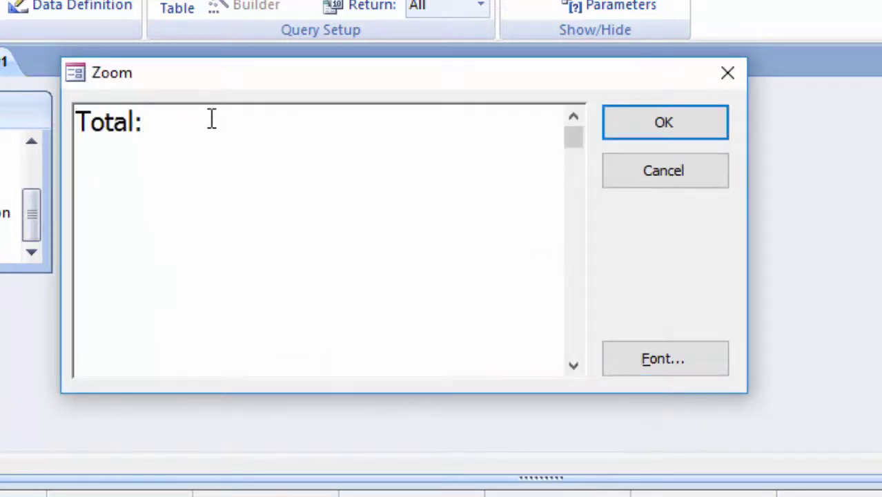
pyautogui.write('[')
pyautogui.click(26, 223)
pyautogui.write('Hin')
pyautogui.write('d')
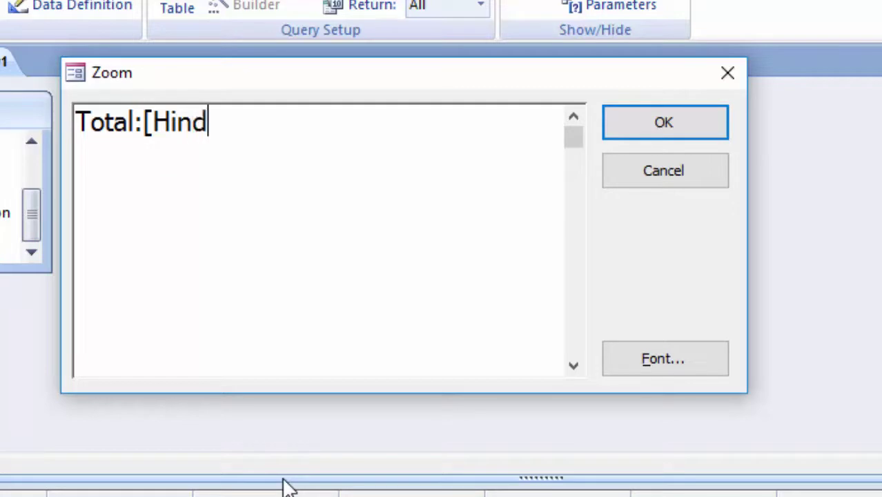
pyautogui.write('i]')
pyautogui.write('+[')
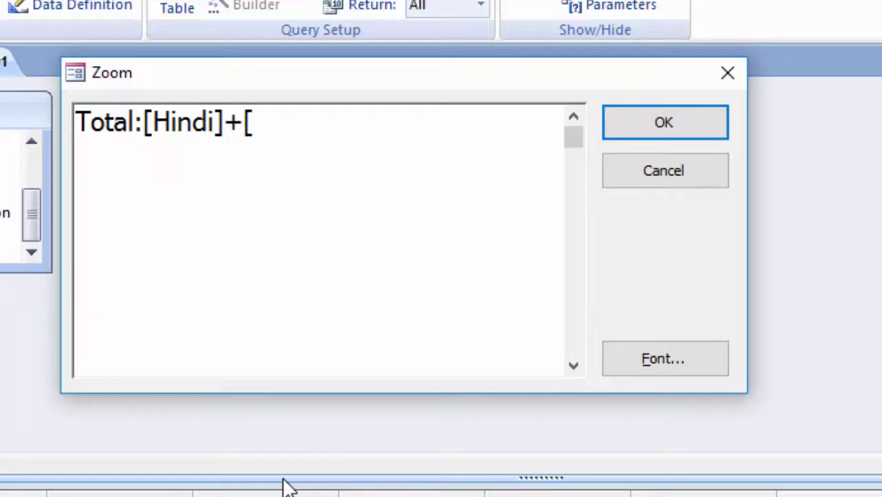
pyautogui.write('Com')
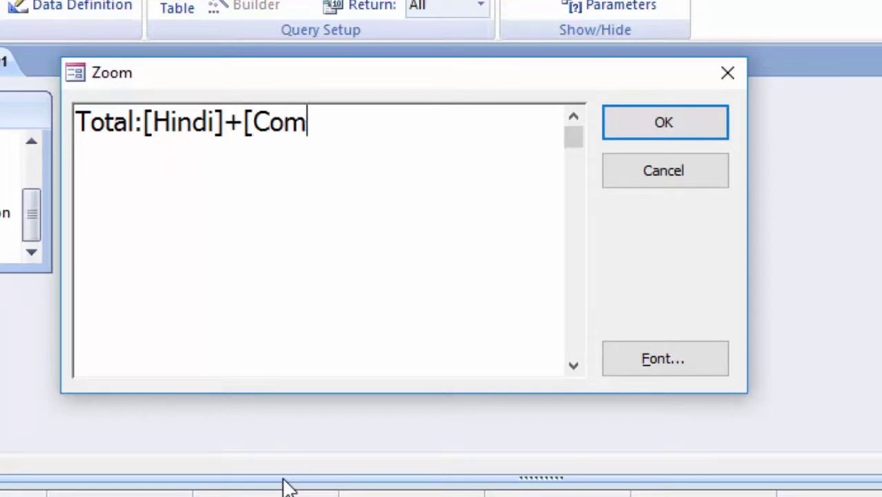
pyautogui.write('puter')
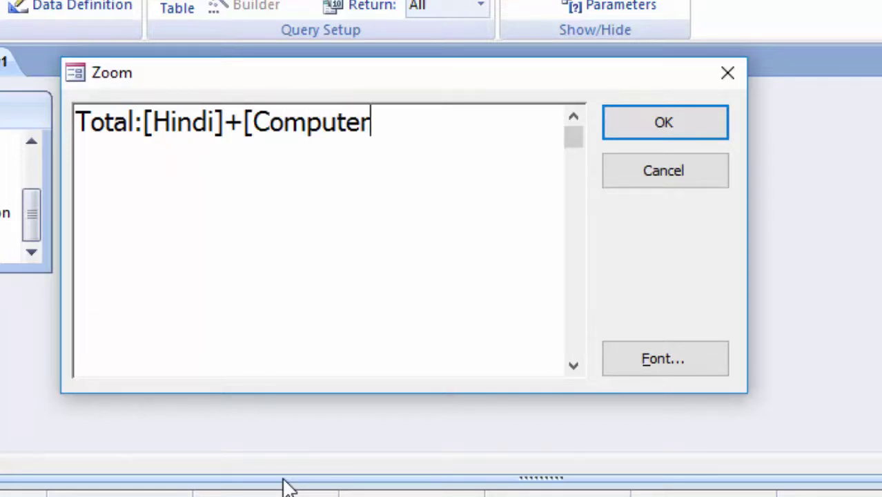
pyautogui.write(']')
pyautogui.write('+[')
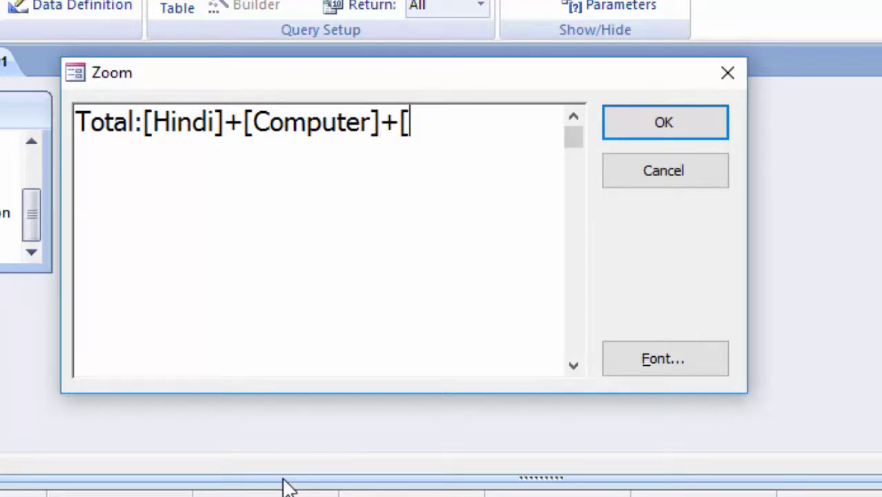
pyautogui.write('En')
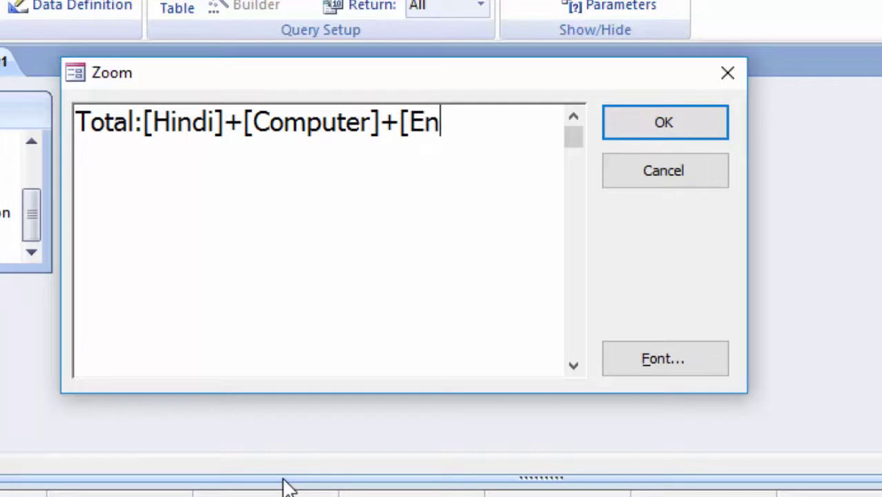
pyautogui.write('glis')
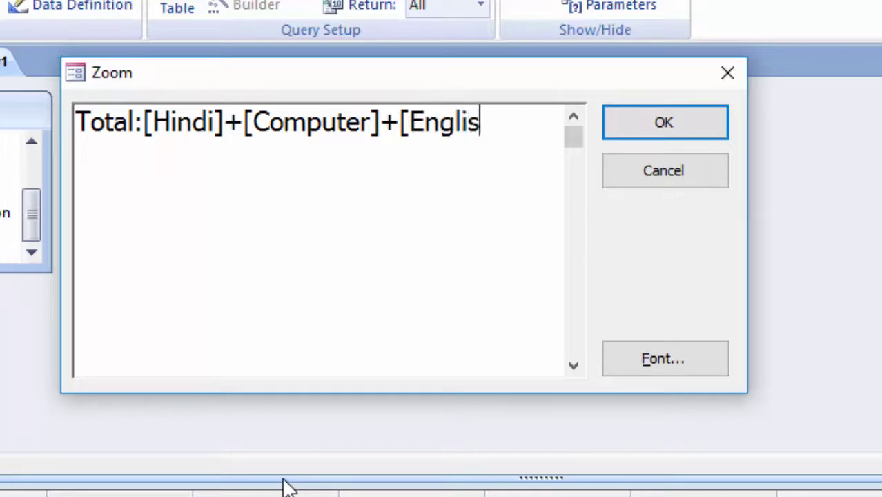
pyautogui.write('h]')
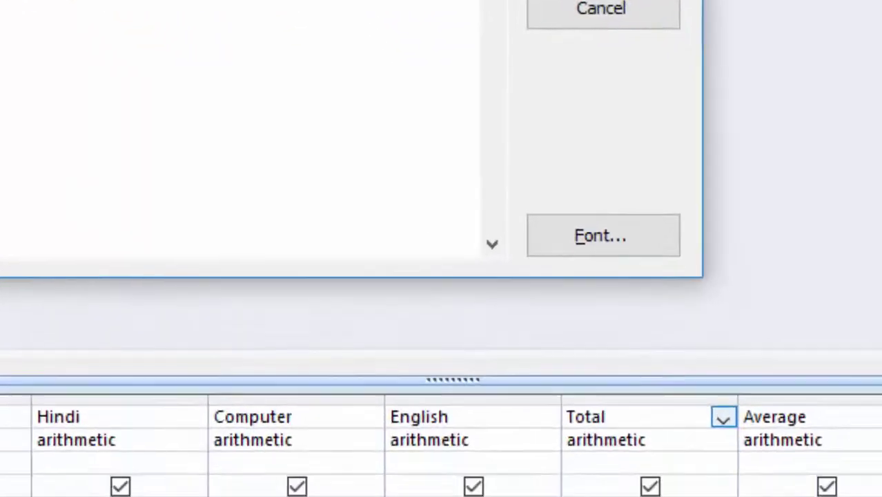
pyautogui.press('Return')
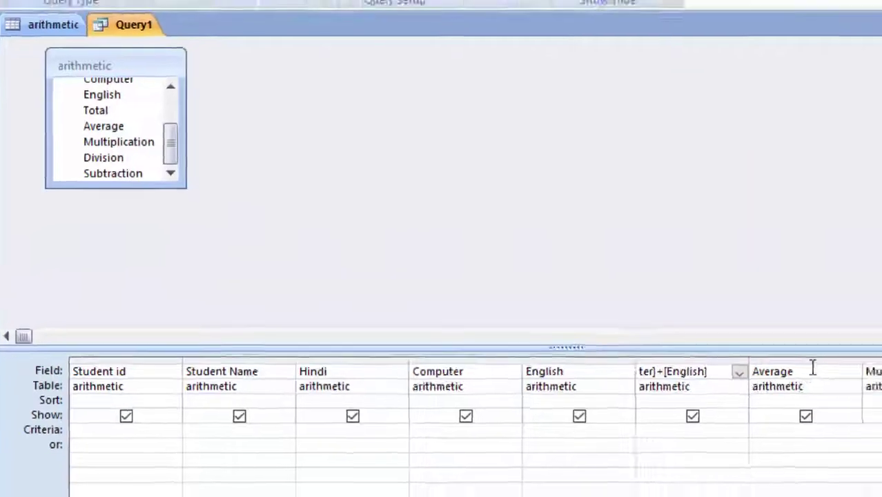
# Enter Average:[Total]/3 in the Zoom box for the Average column and apply it
pyautogui.click(622, 350)
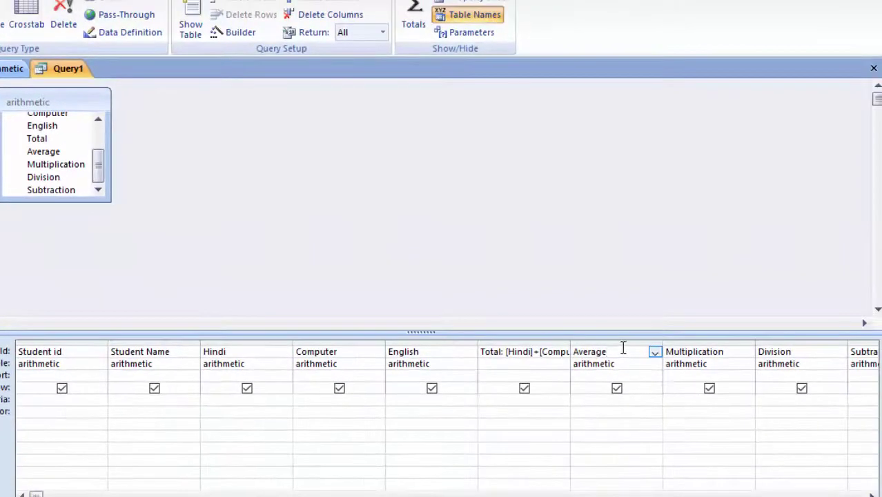
pyautogui.rightClick(623, 350)
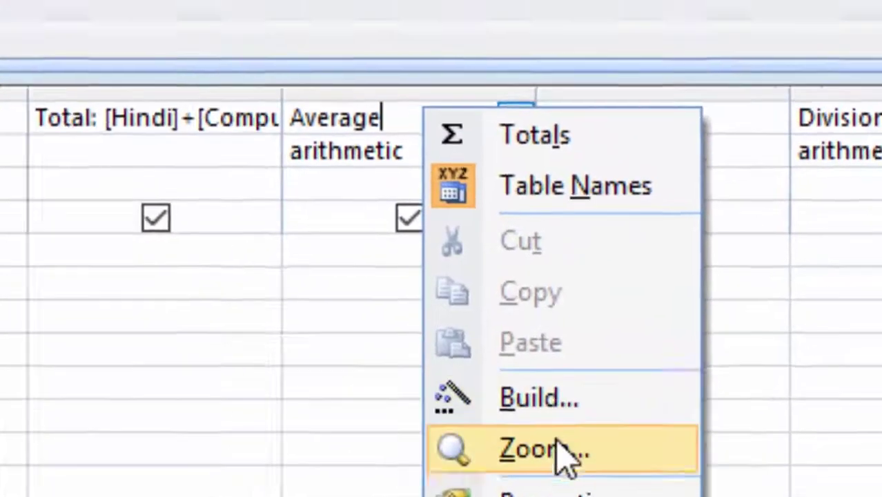
pyautogui.click(558, 448)
pyautogui.click(261, 119)
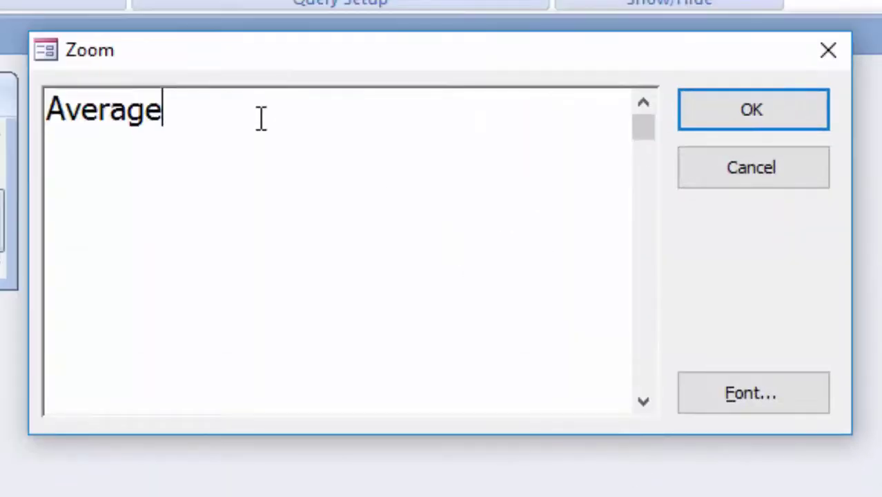
pyautogui.write(':')
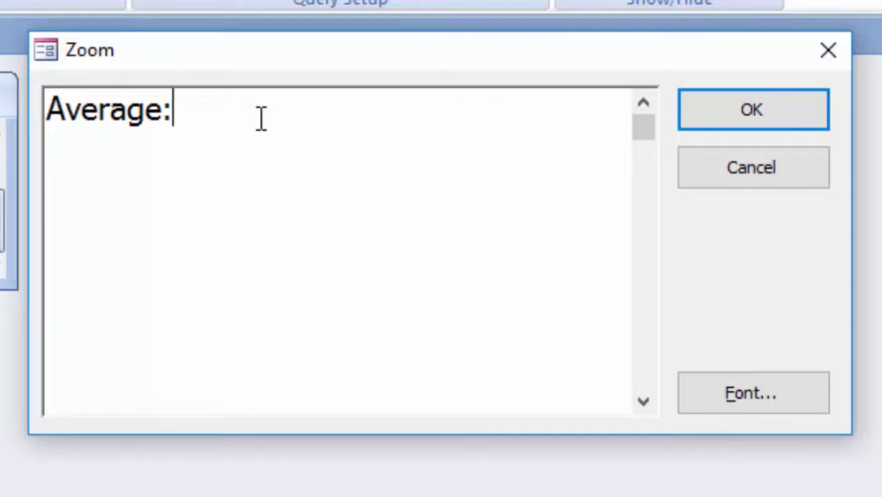
pyautogui.write('[T')
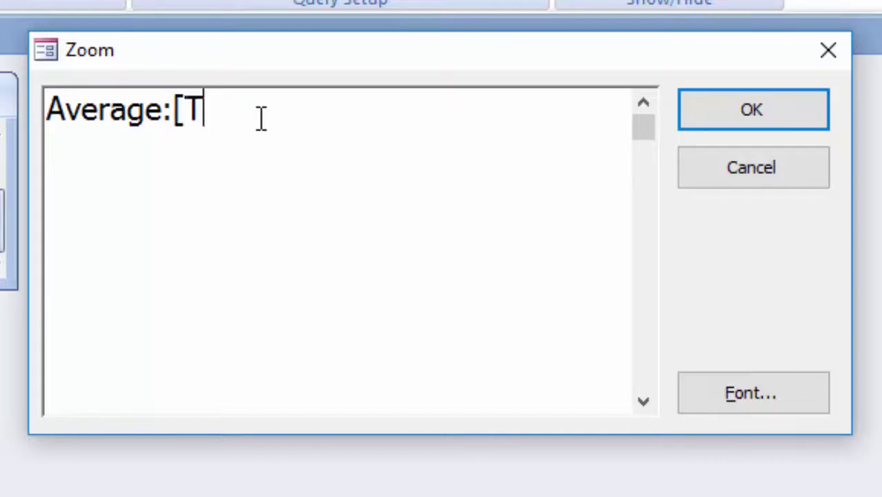
pyautogui.write('otal')
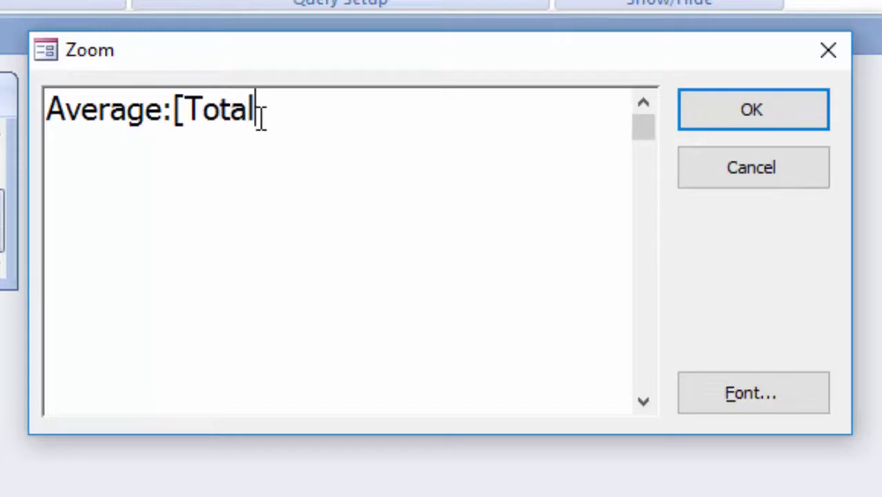
pyautogui.write(']/')
pyautogui.write('3')
pyautogui.click(751, 125)
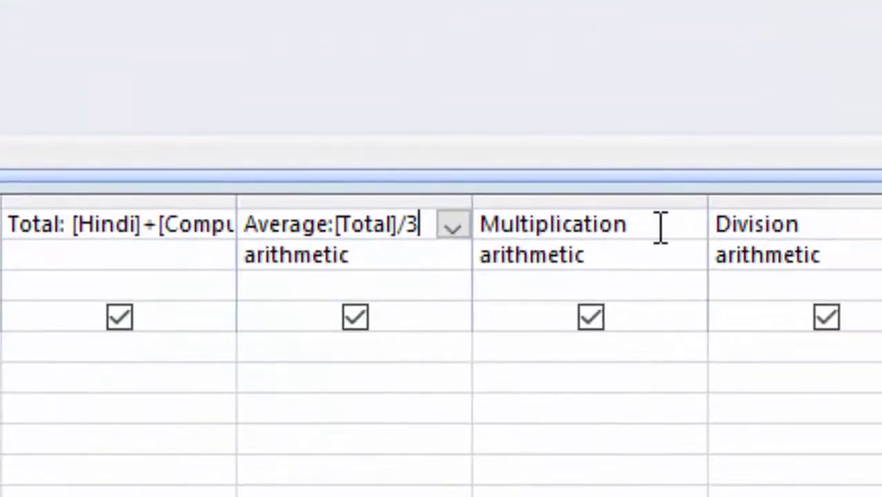
pyautogui.click(659, 229)
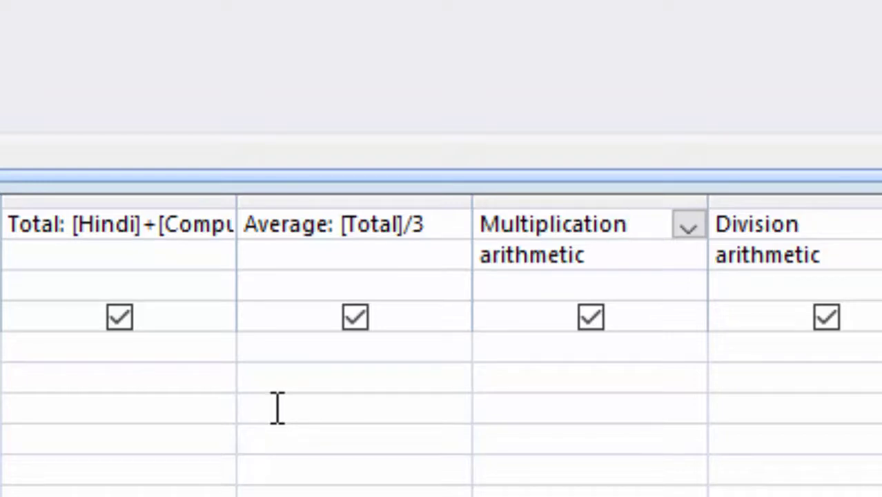
# Type Multiplication:[Hindi]*[English]*[Computer] as the Multiplication column's expression
pyautogui.rightClick(638, 230)
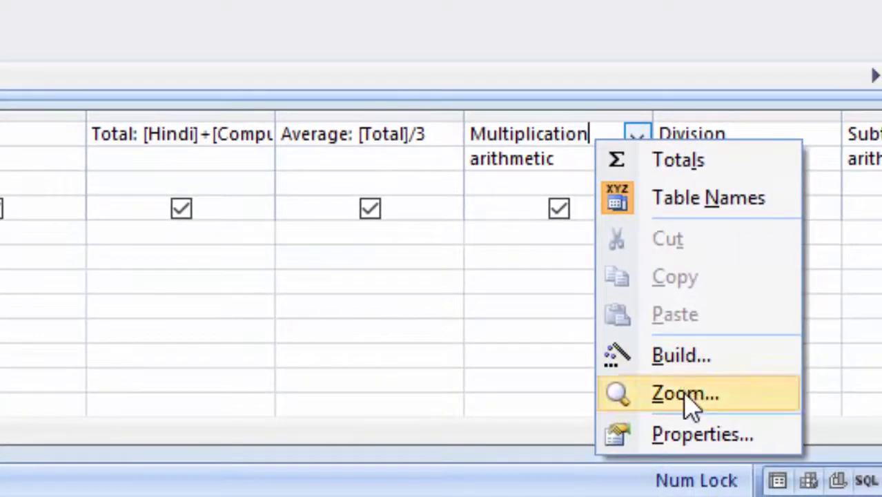
pyautogui.press('Escape')
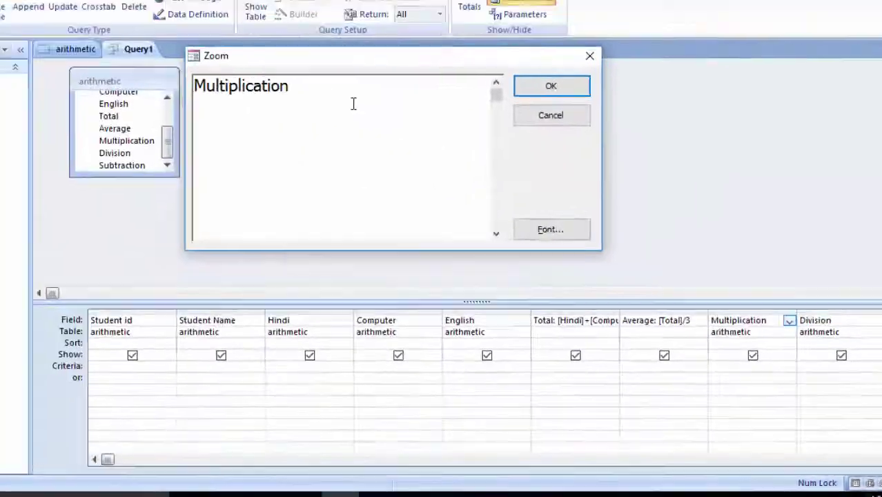
pyautogui.write(':')
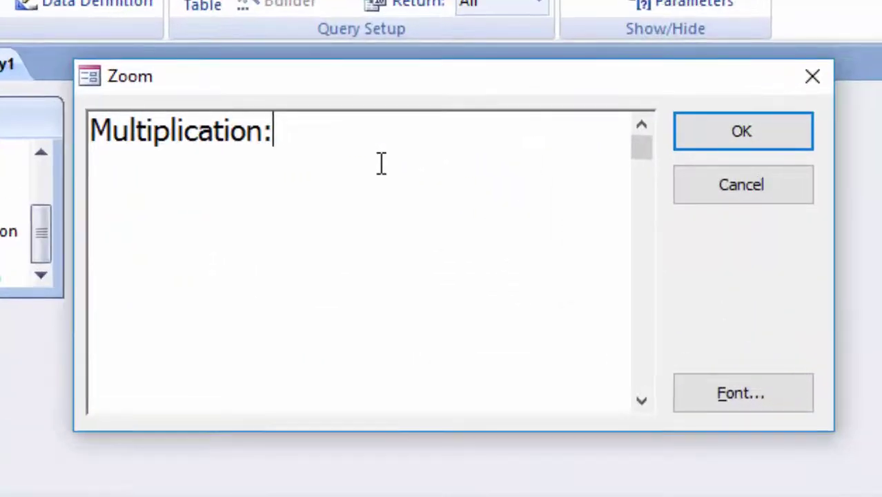
pyautogui.write('[')
pyautogui.write('Hind')
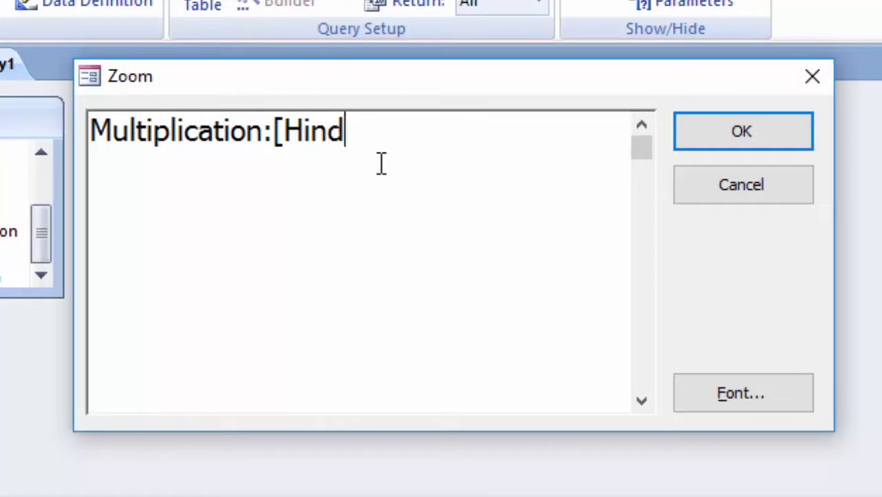
pyautogui.write('i]')
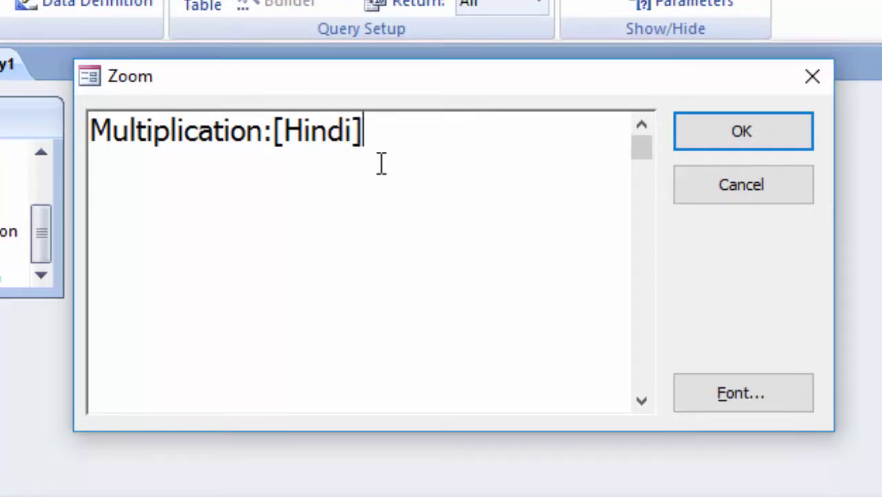
pyautogui.write('*')
pyautogui.write('[')
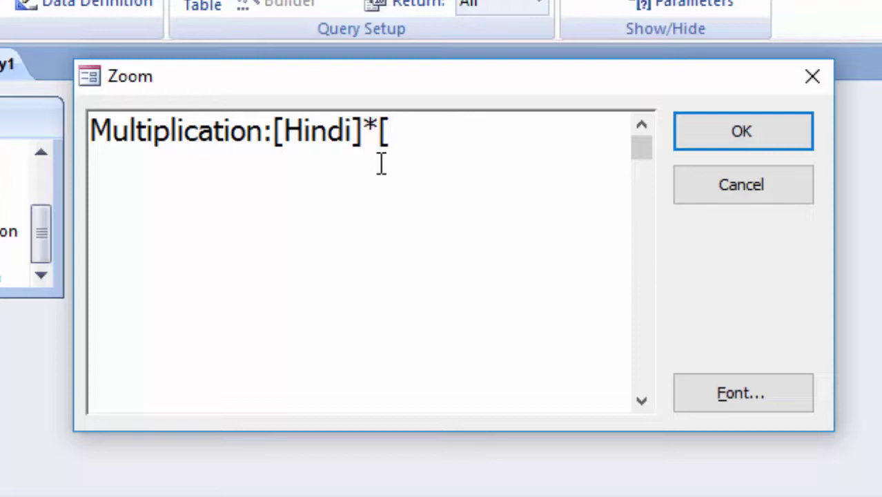
pyautogui.write('E')
pyautogui.write('ngli')
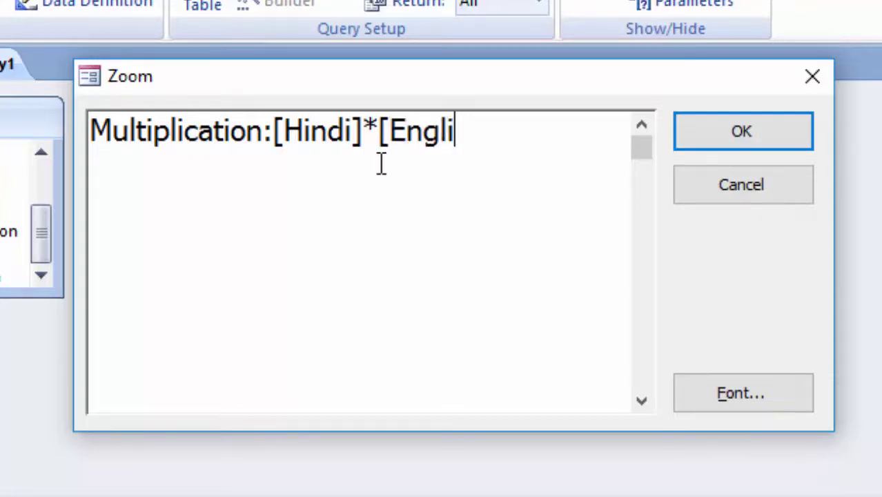
pyautogui.write('sh')
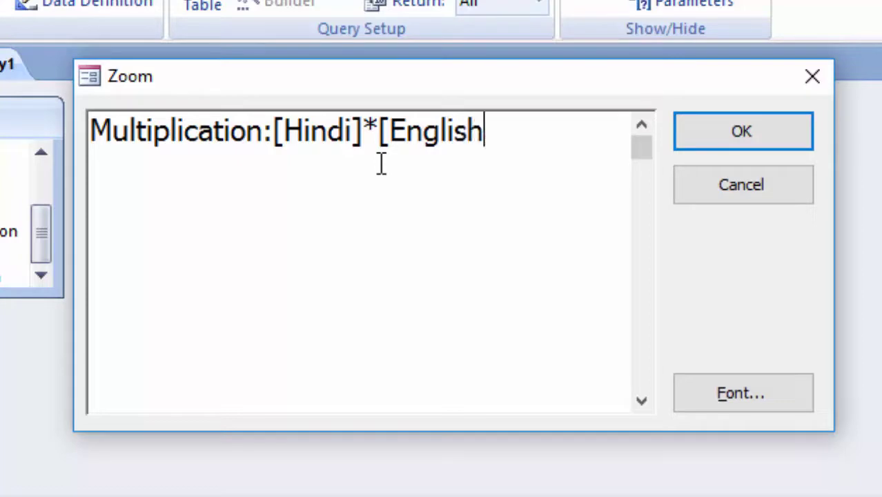
pyautogui.write(']')
pyautogui.write('*[')
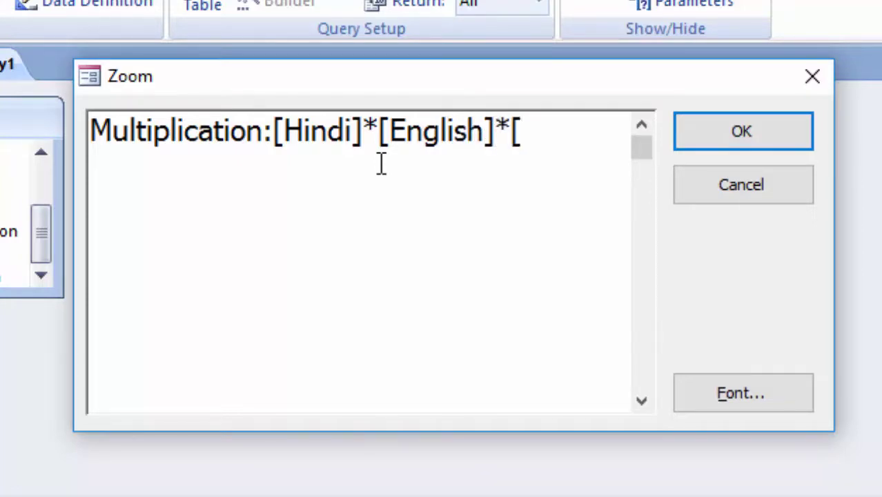
pyautogui.write('Co')
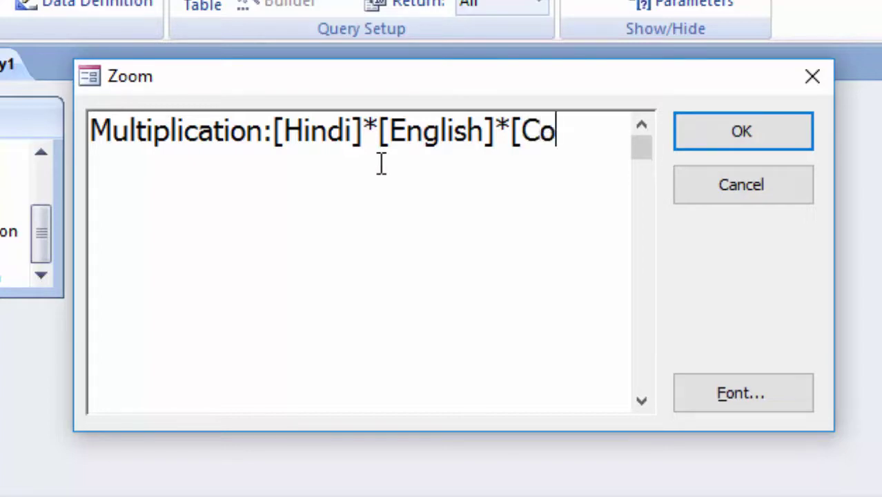
pyautogui.write('mpute')
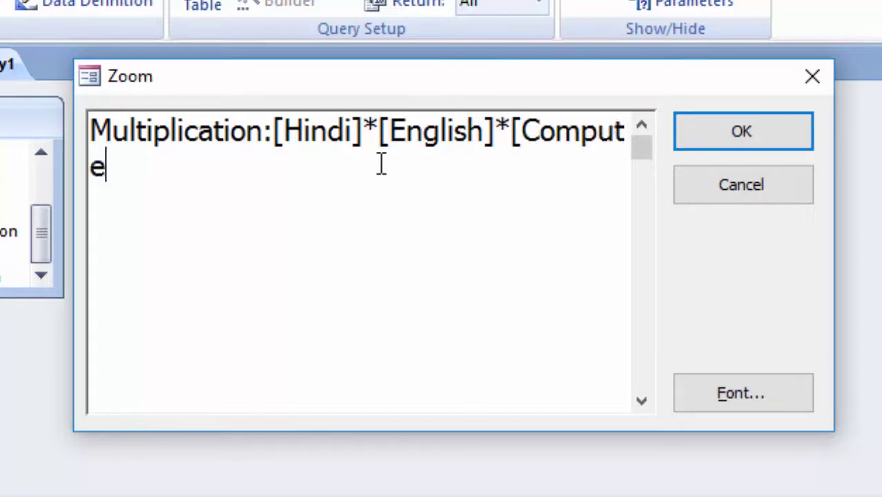
pyautogui.write('r]')
# Apply the Multiplication expression, then enter Division:[Hindi]/[Computer] in the Division column's Zoom box
pyautogui.click(729, 125)
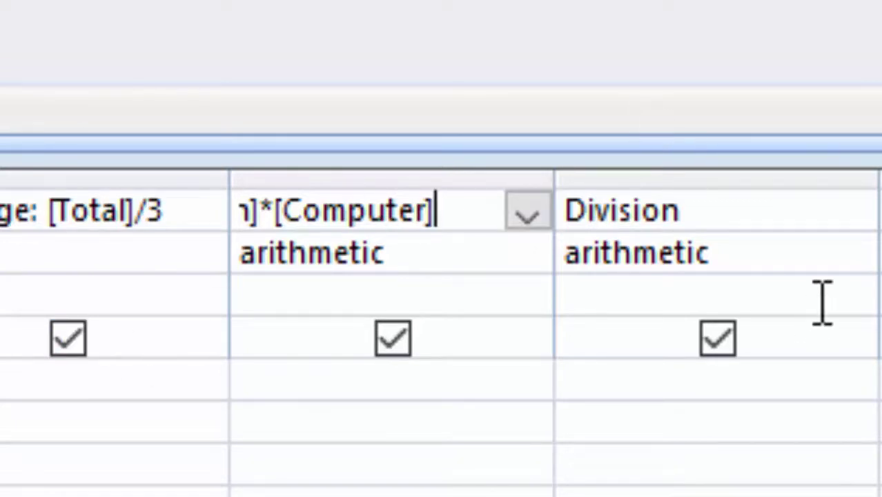
pyautogui.click(721, 223)
pyautogui.rightClick(736, 207)
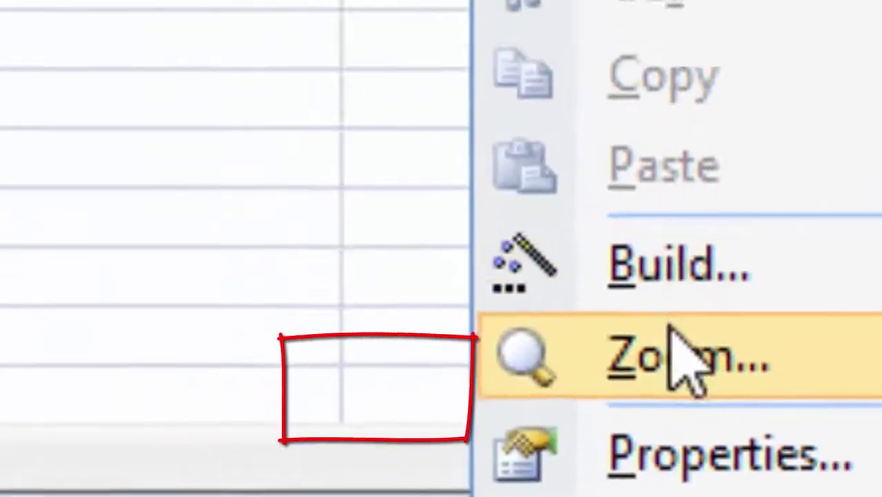
pyautogui.click(684, 477)
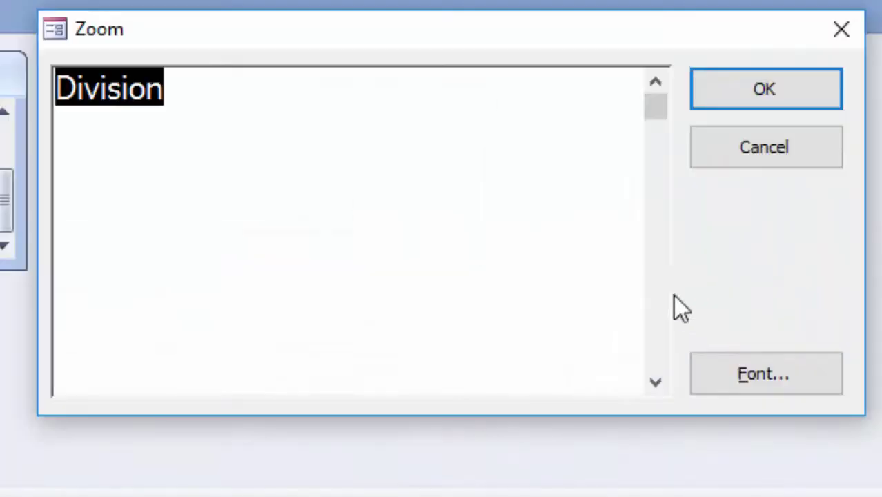
pyautogui.click(343, 115)
pyautogui.write(':')
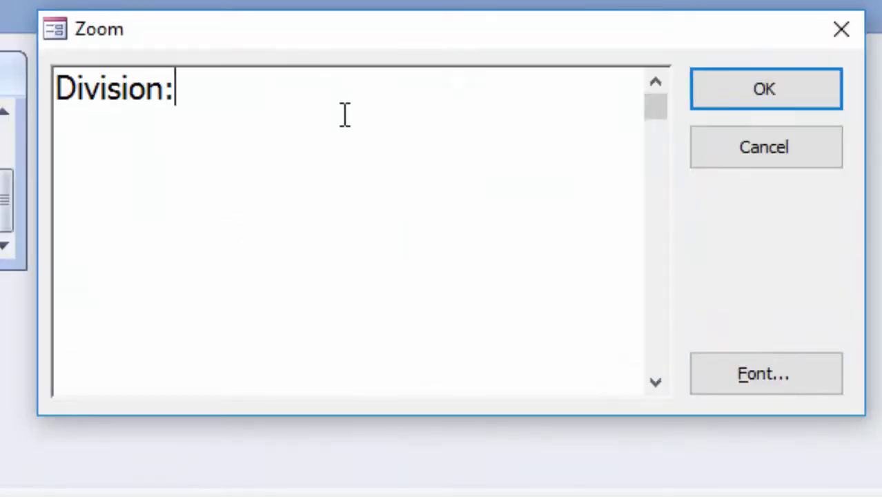
pyautogui.write('[')
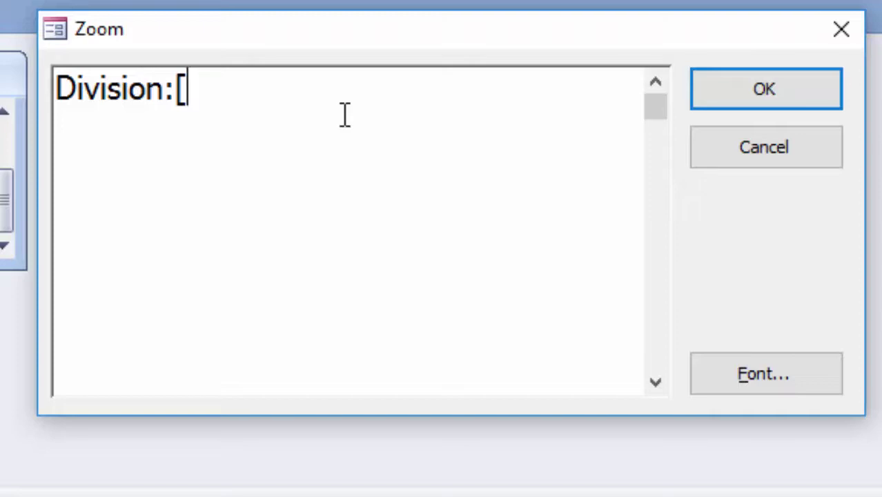
pyautogui.write('Hin')
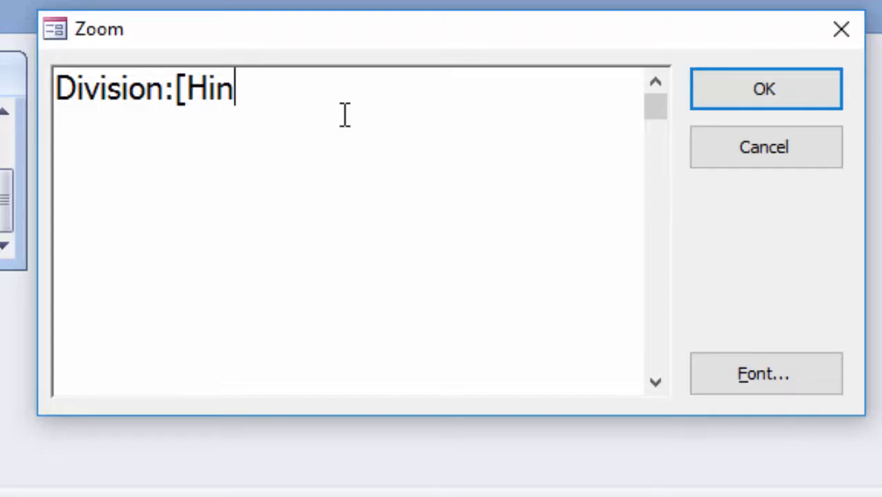
pyautogui.write('di]')
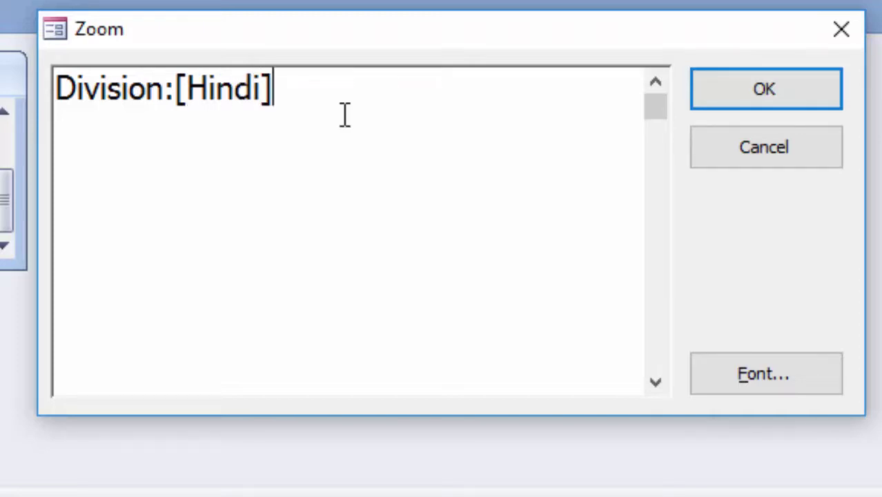
pyautogui.write('/')
pyautogui.write('[')
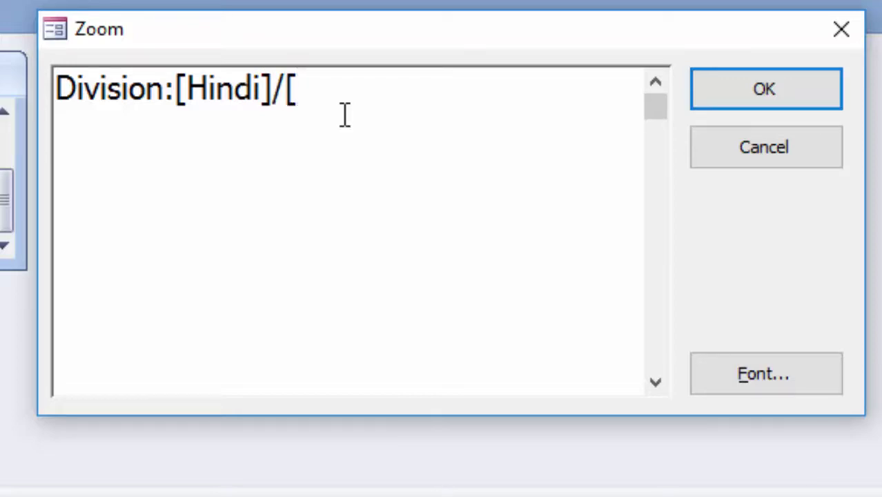
pyautogui.write('C')
pyautogui.write('ompute')
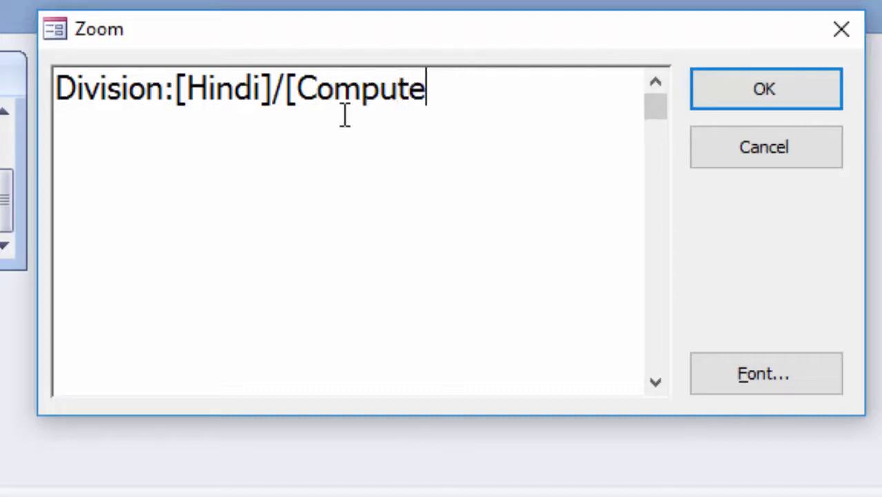
pyautogui.write('r]')
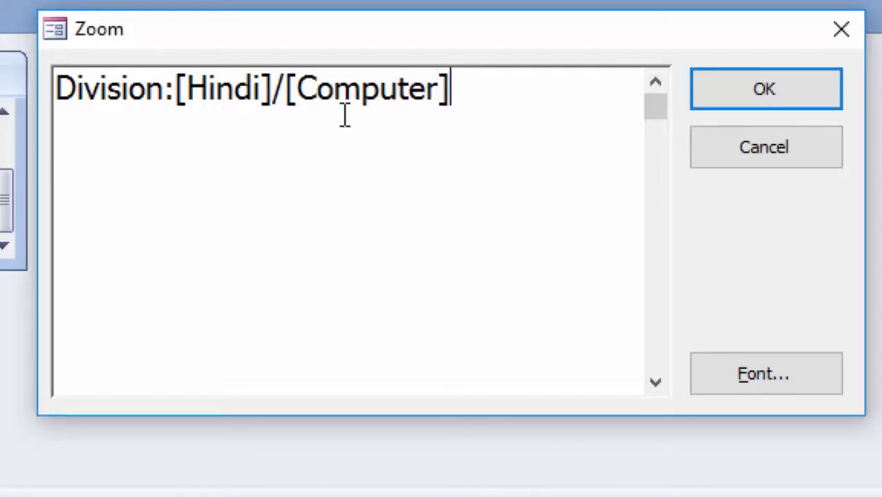
# Apply the Division expression and type Subtraction:[English]-[Computer] in the Subtraction Zoom box
pyautogui.click(779, 107)
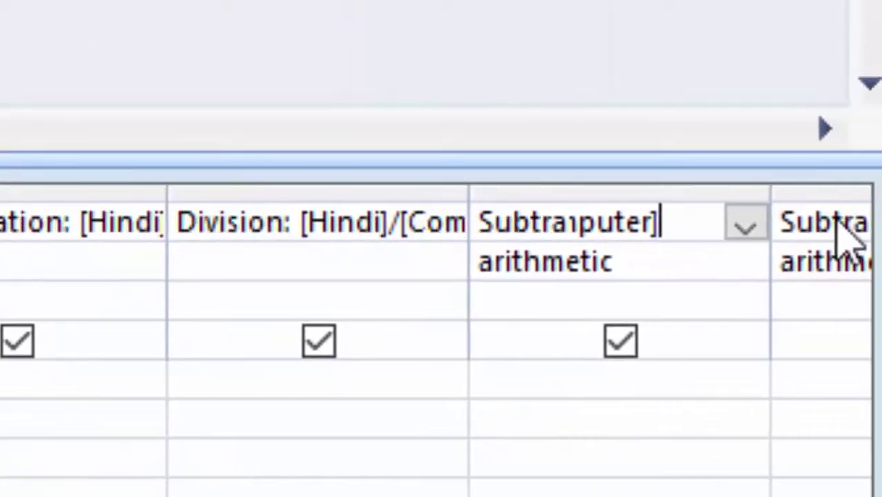
pyautogui.click(657, 235)
pyautogui.rightClick(659, 236)
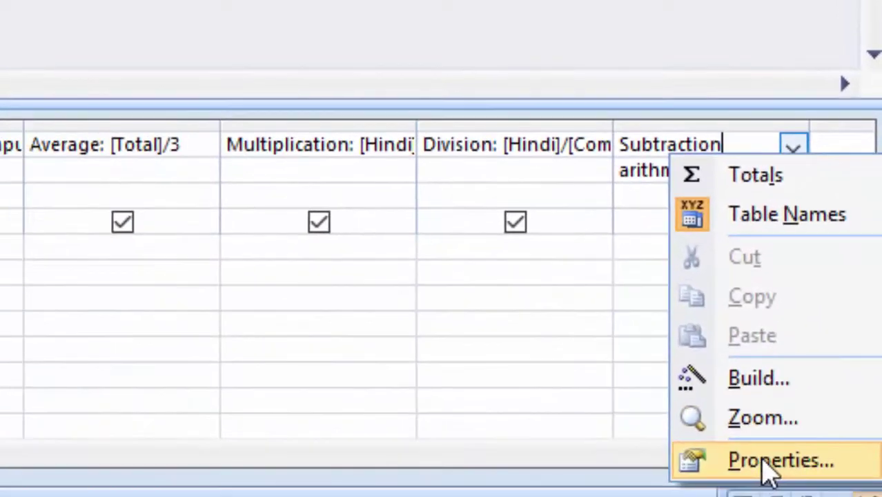
pyautogui.click(772, 420)
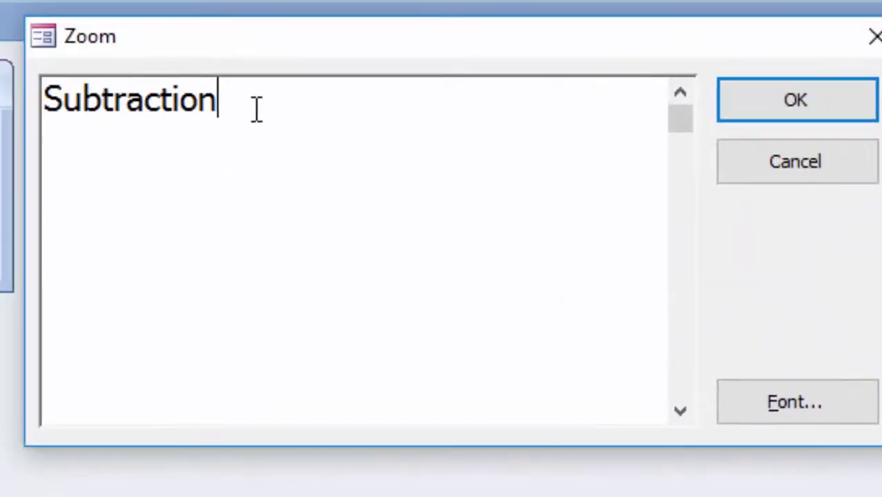
pyautogui.write(':')
pyautogui.write('[')
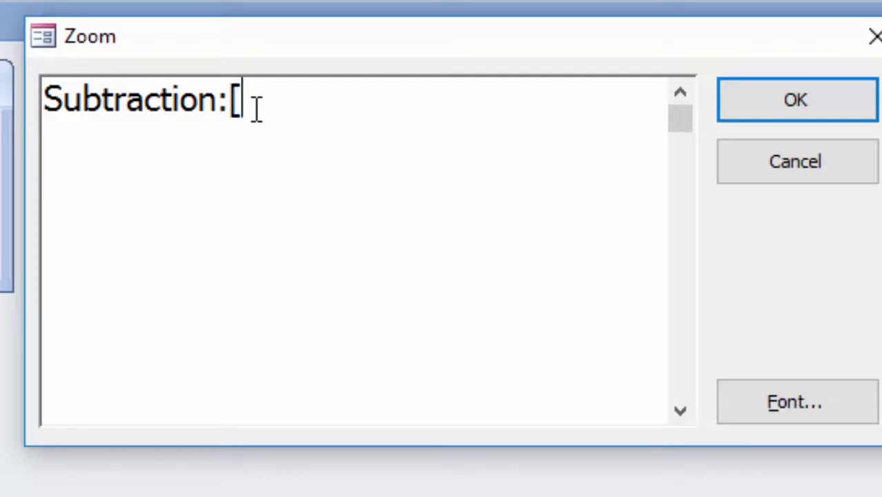
pyautogui.write('E')
pyautogui.write('ngli')
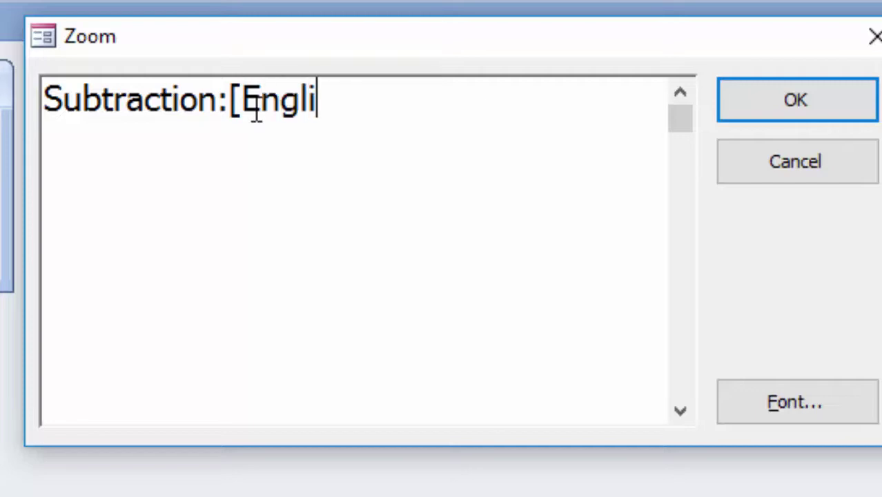
pyautogui.write('sh]')
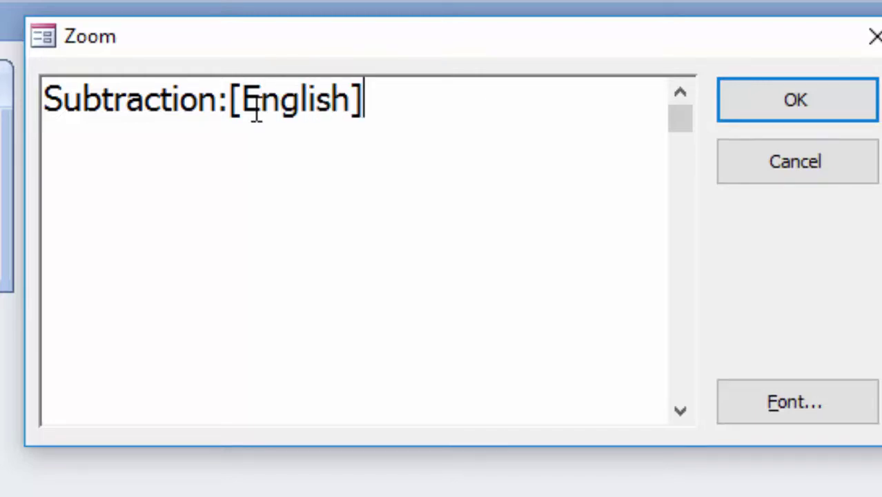
pyautogui.write('-[')
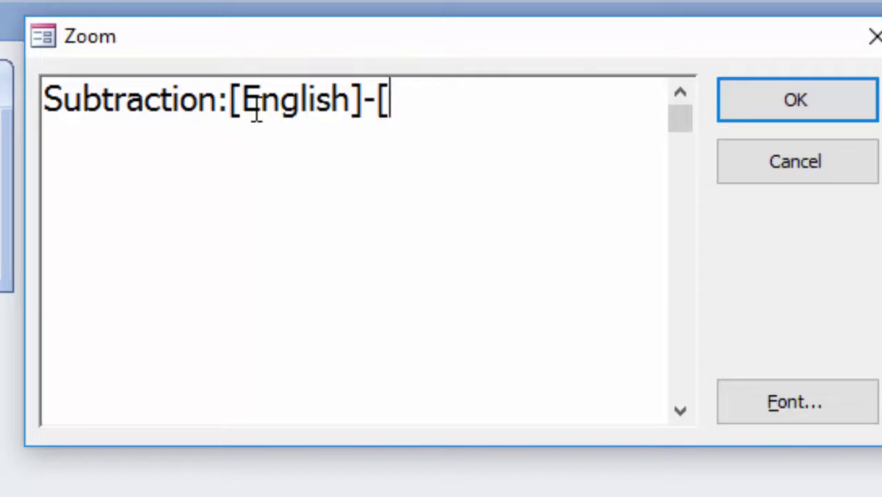
pyautogui.write('Compu')
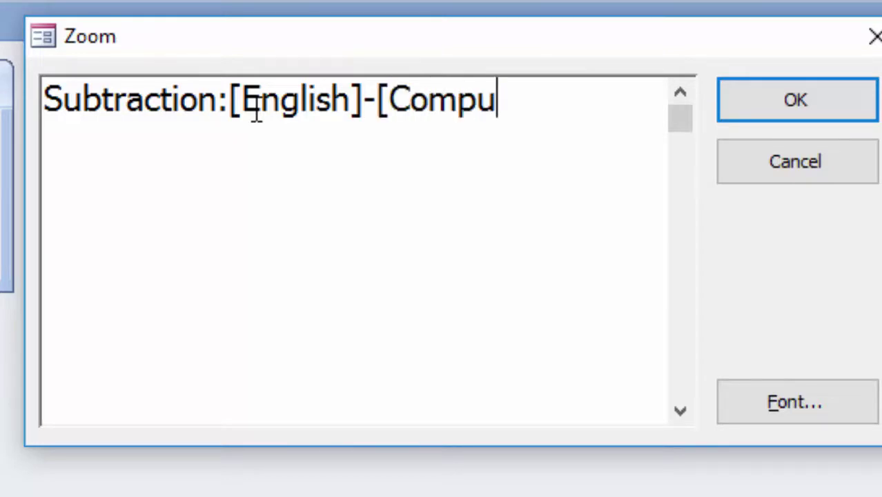
pyautogui.write('ter')
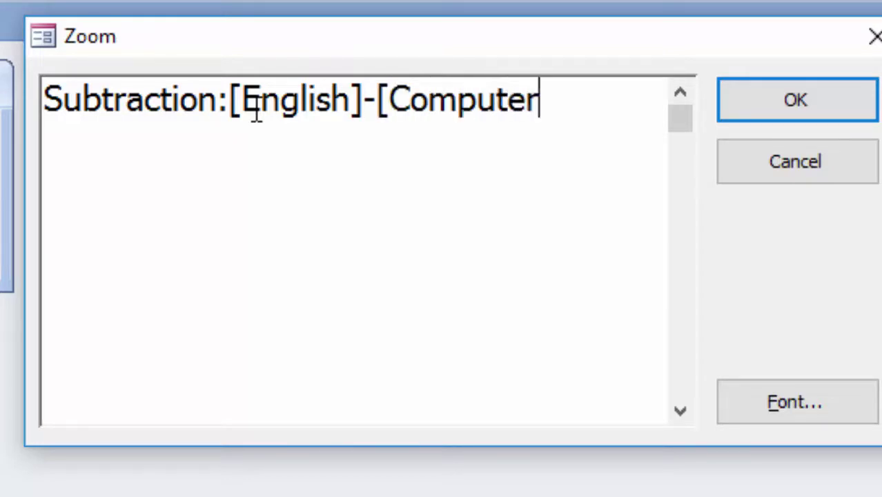
pyautogui.write(']')
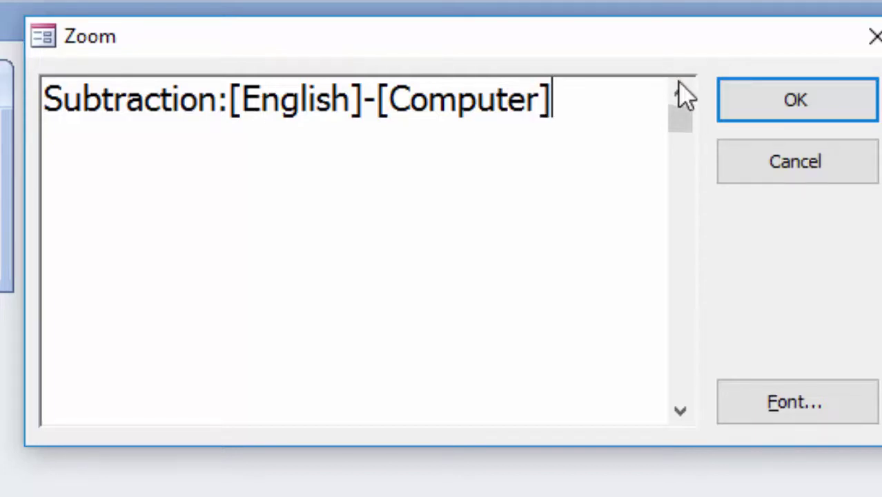
# Apply the Subtraction expression, run the query, and widen the Multiplication and Student Name columns
pyautogui.click(763, 106)
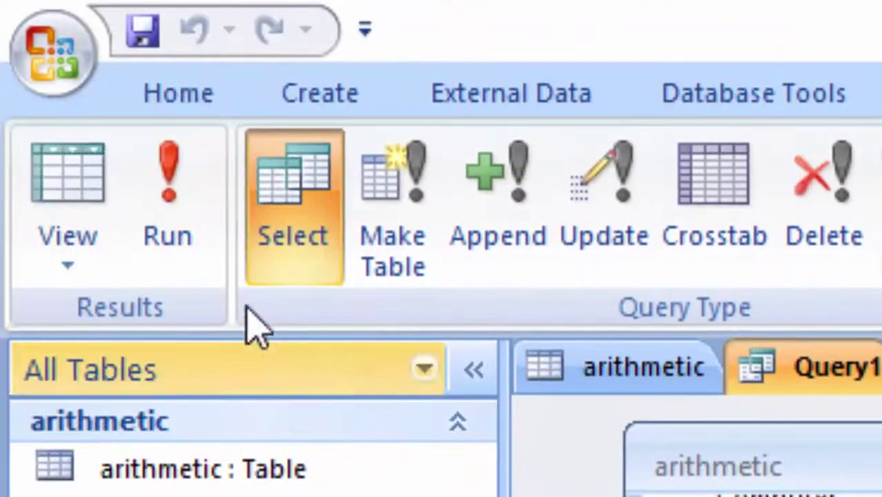
pyautogui.click(187, 207)
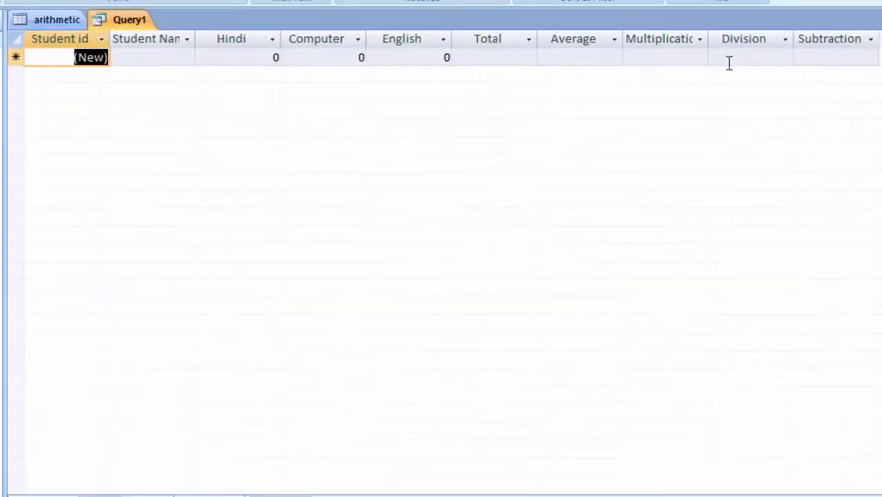
pyautogui.doubleClick(709, 39)
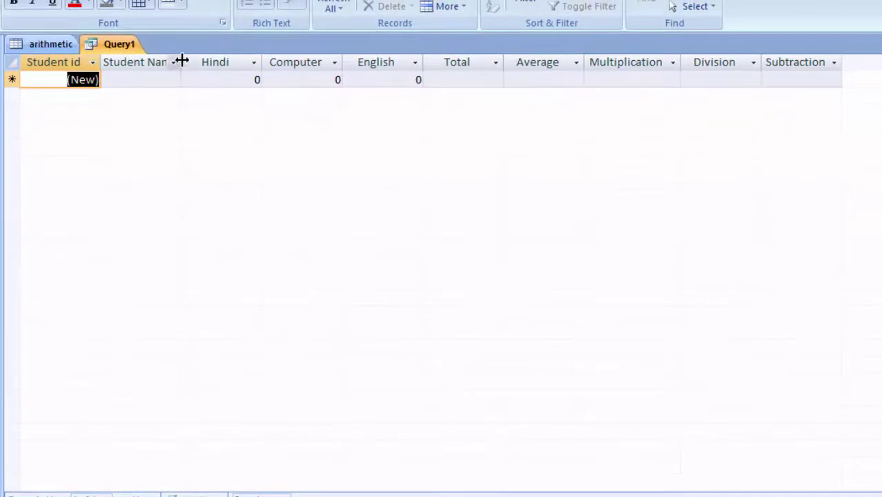
pyautogui.doubleClick(181, 62)
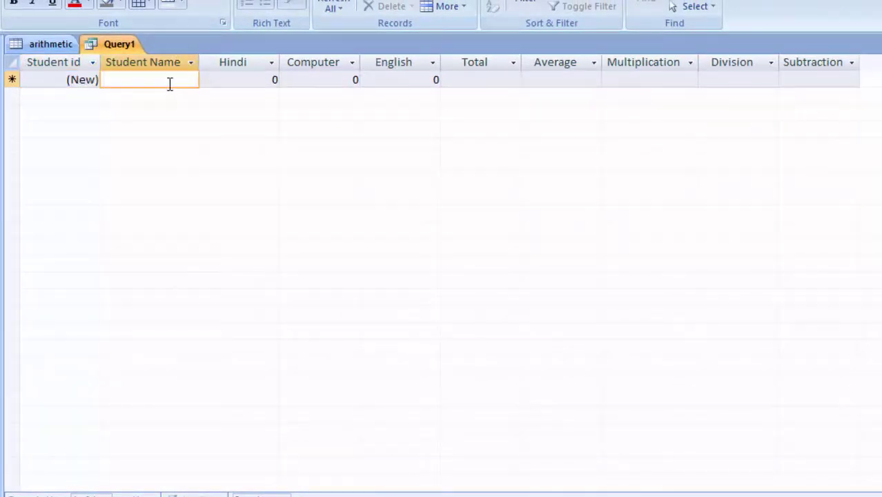
# Enter the first student's name with marks 60, 50 and 80, and widen the Average column
pyautogui.write('Ra')
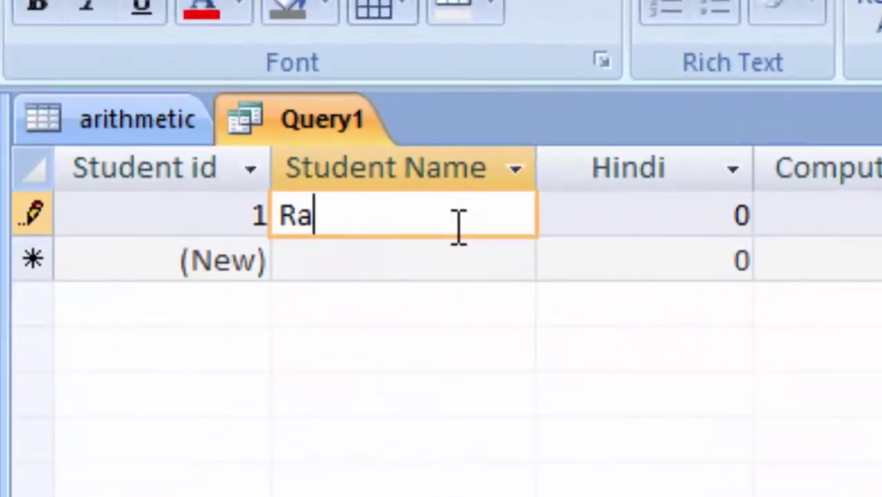
pyautogui.write('m')
pyautogui.press('Tab')
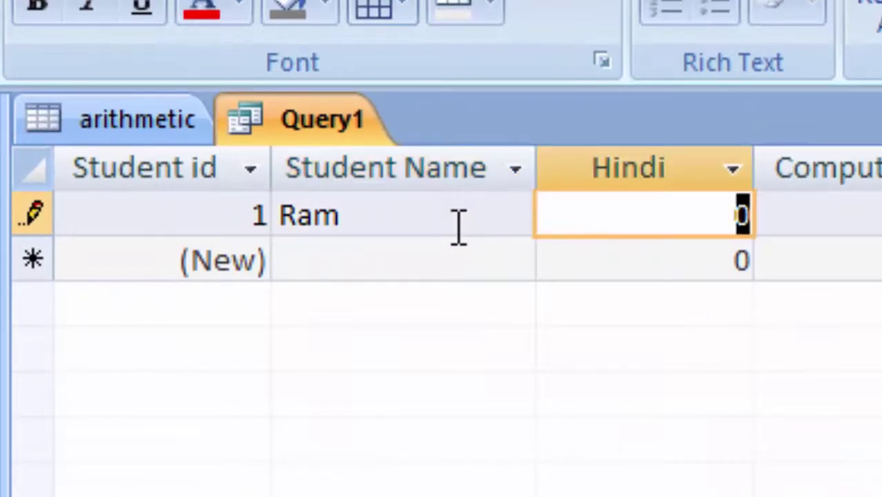
pyautogui.write('60')
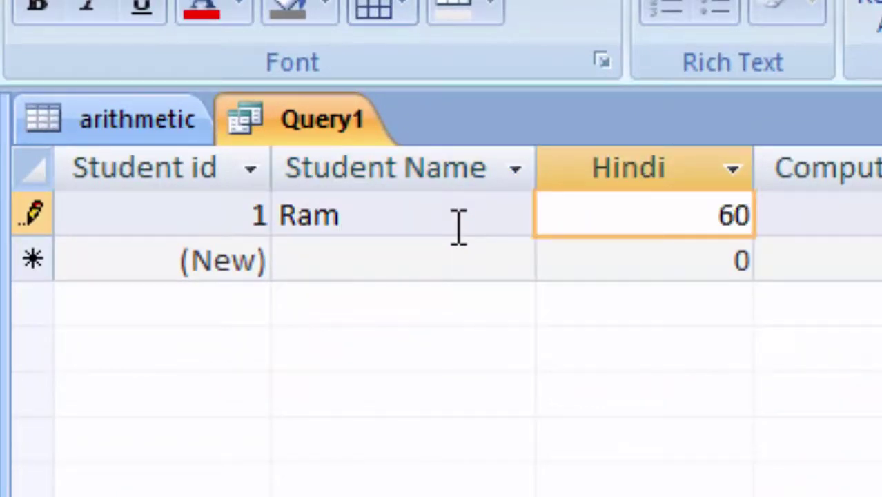
pyautogui.press('Tab')
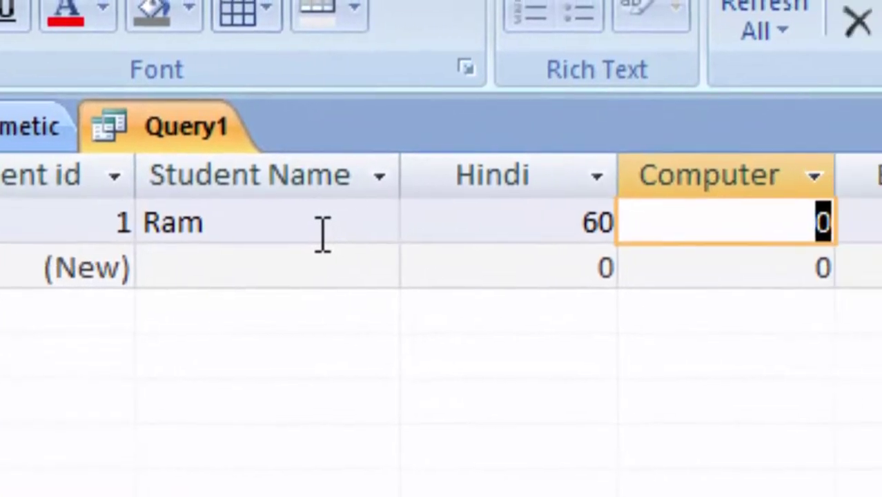
pyautogui.write('50')
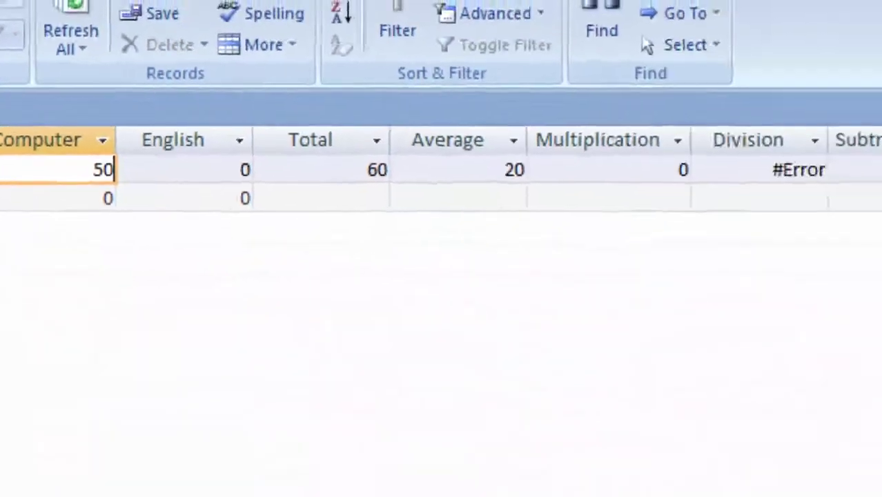
pyautogui.press('Tab')
pyautogui.write('8')
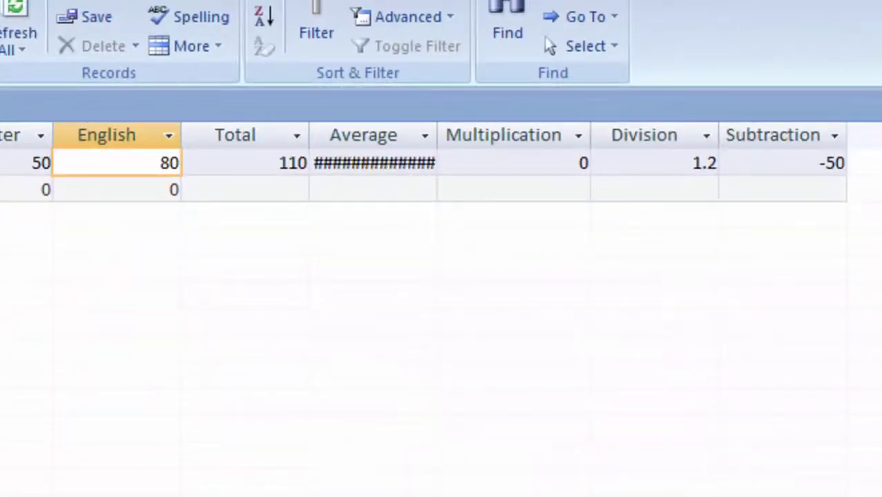
pyautogui.press('Tab')
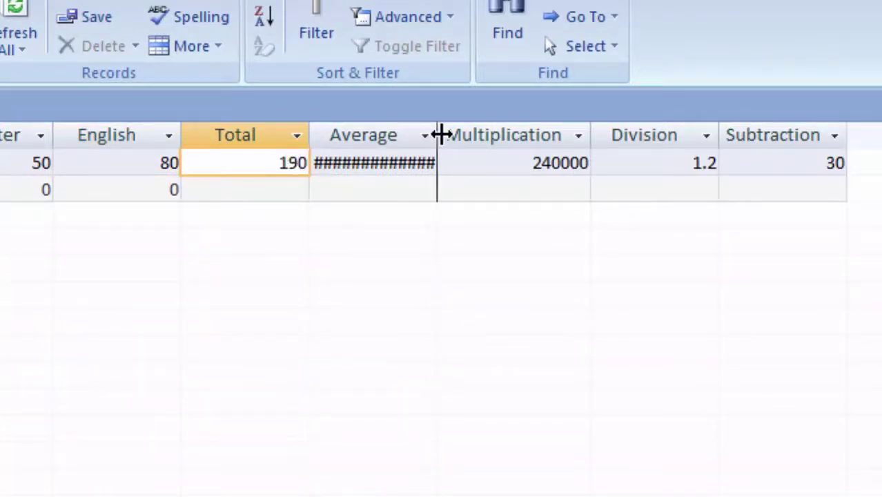
pyautogui.doubleClick(439, 135)
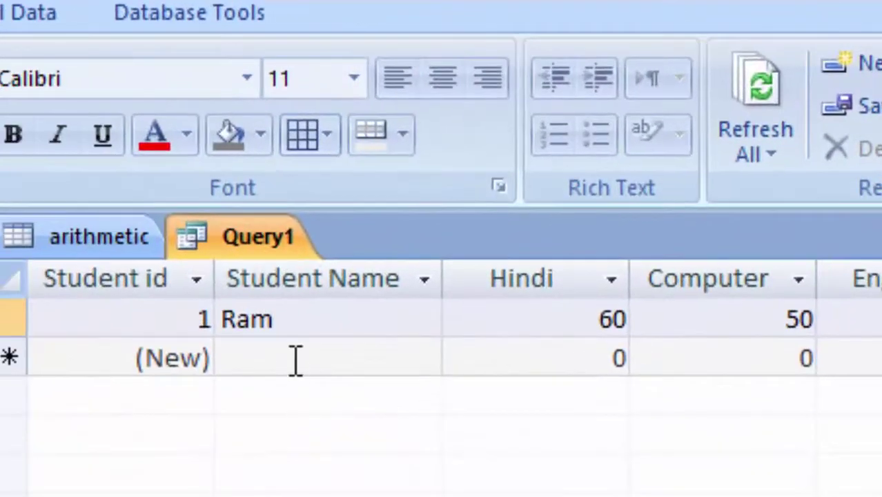
# Enter the second student's name with marks 56, 88 and 56, and widen the Division column
pyautogui.click(295, 360)
pyautogui.write('Sh')
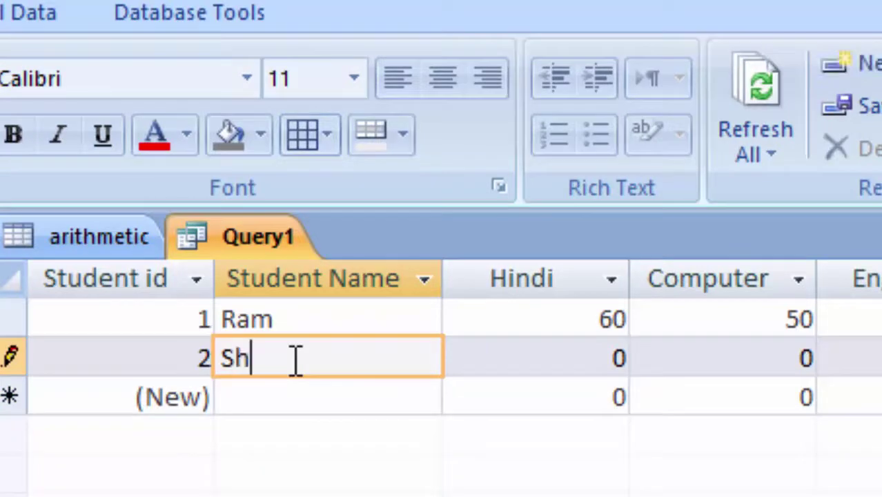
pyautogui.write('yam')
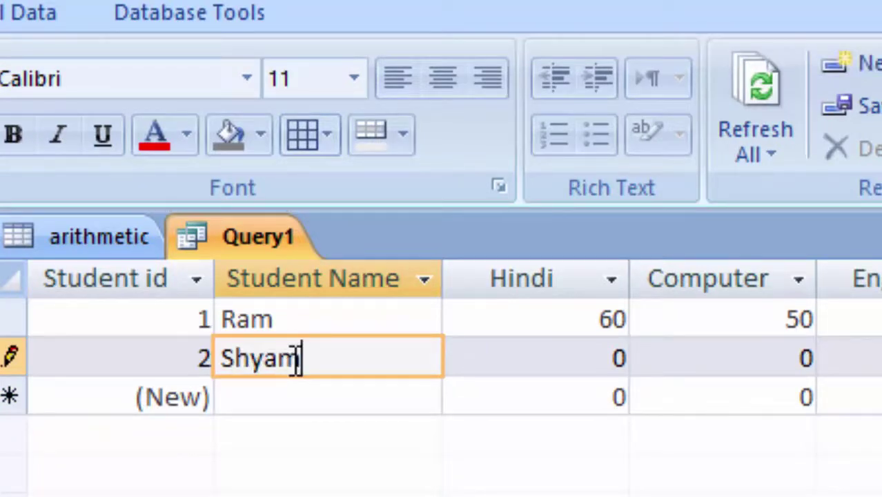
pyautogui.press('Tab')
pyautogui.write('5')
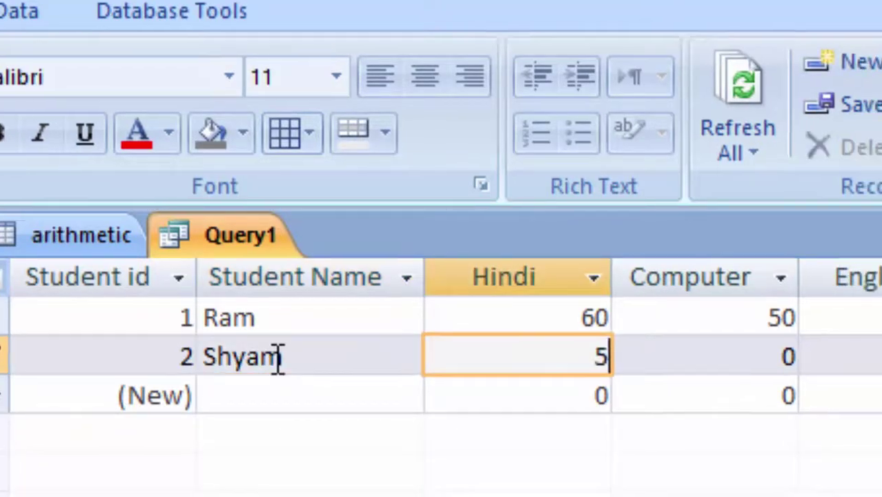
pyautogui.write('6')
pyautogui.press('Tab')
pyautogui.write('88')
pyautogui.press('Tab')
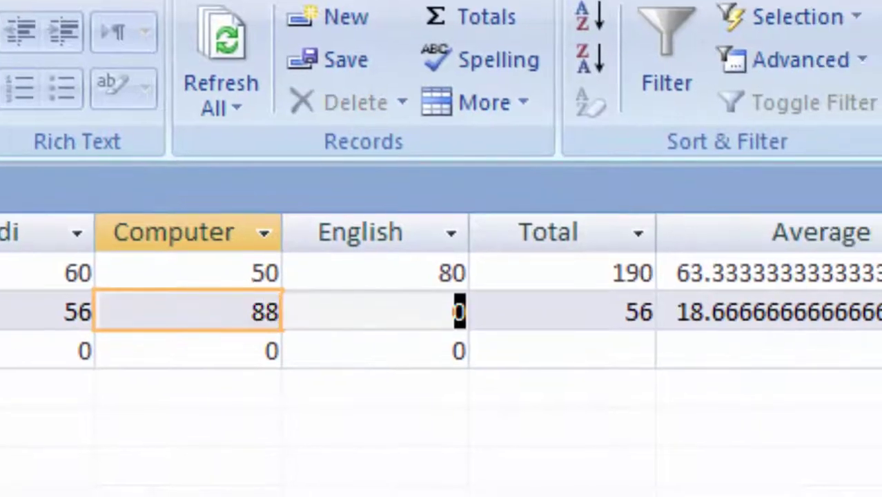
pyautogui.write('56')
pyautogui.press('Tab')
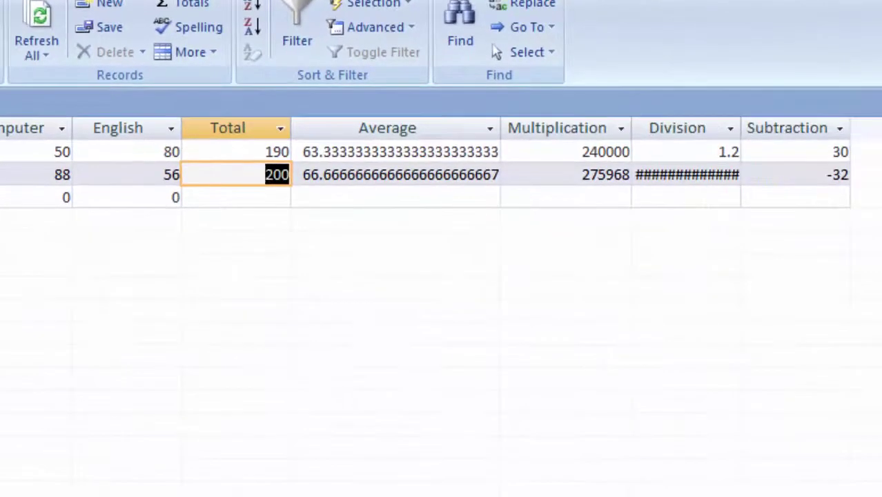
pyautogui.doubleClick(742, 134)
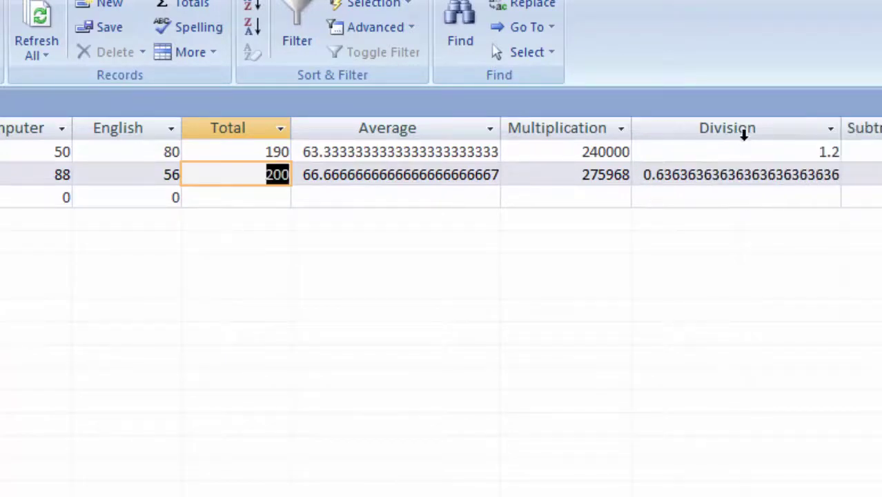